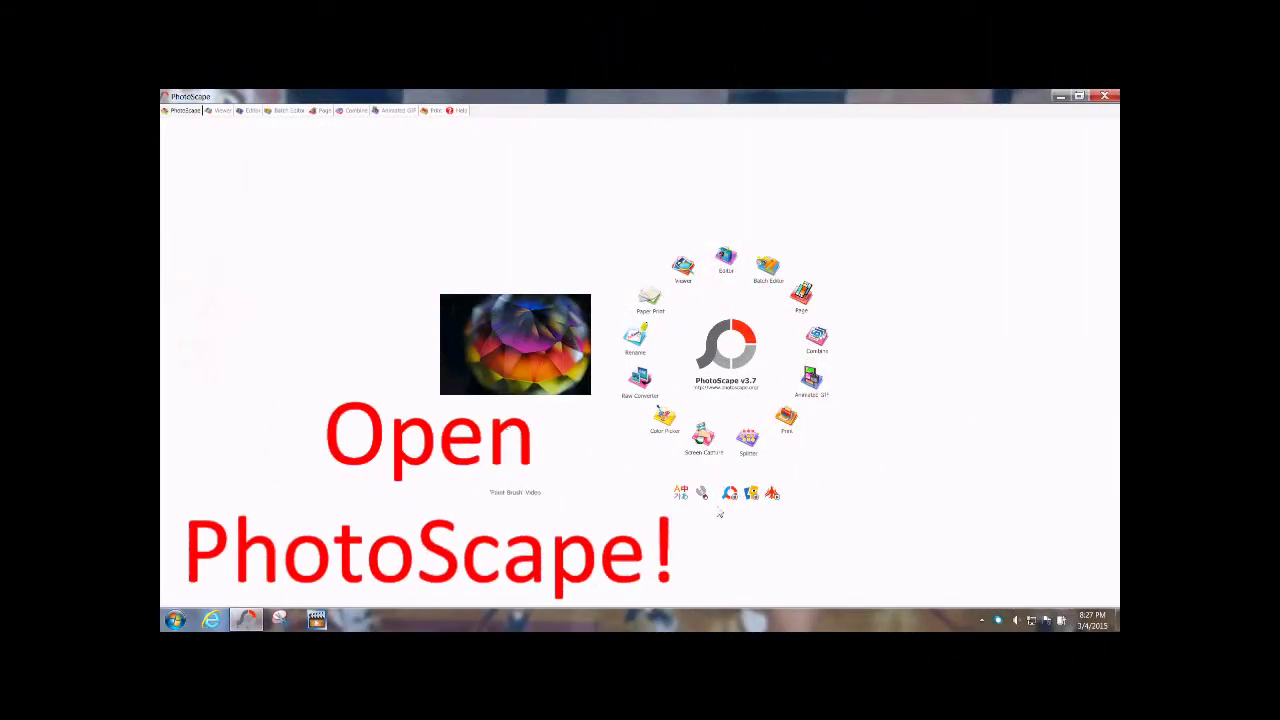
- Choose Animated GIF on the PhotoScape home screen to start a new animation
click(818, 389)
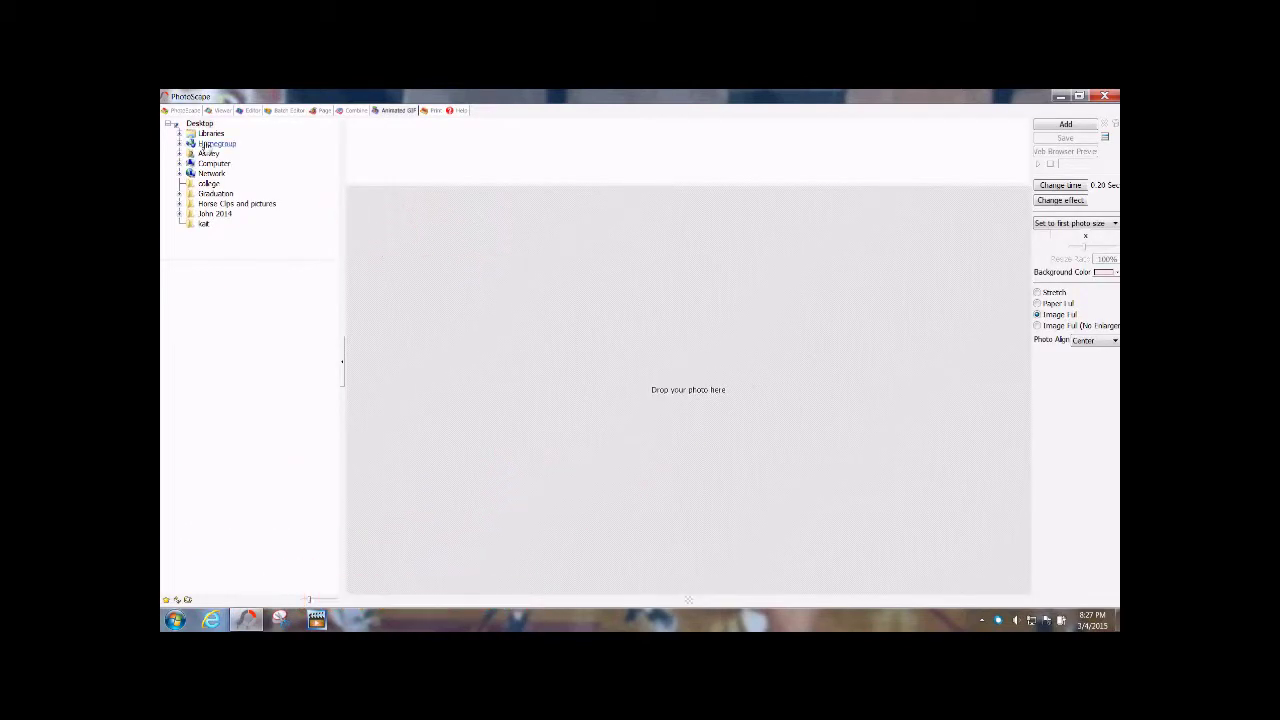
- Browse to Horse Clips and pictures > H - B > - B and select the first horse frame
click(206, 204)
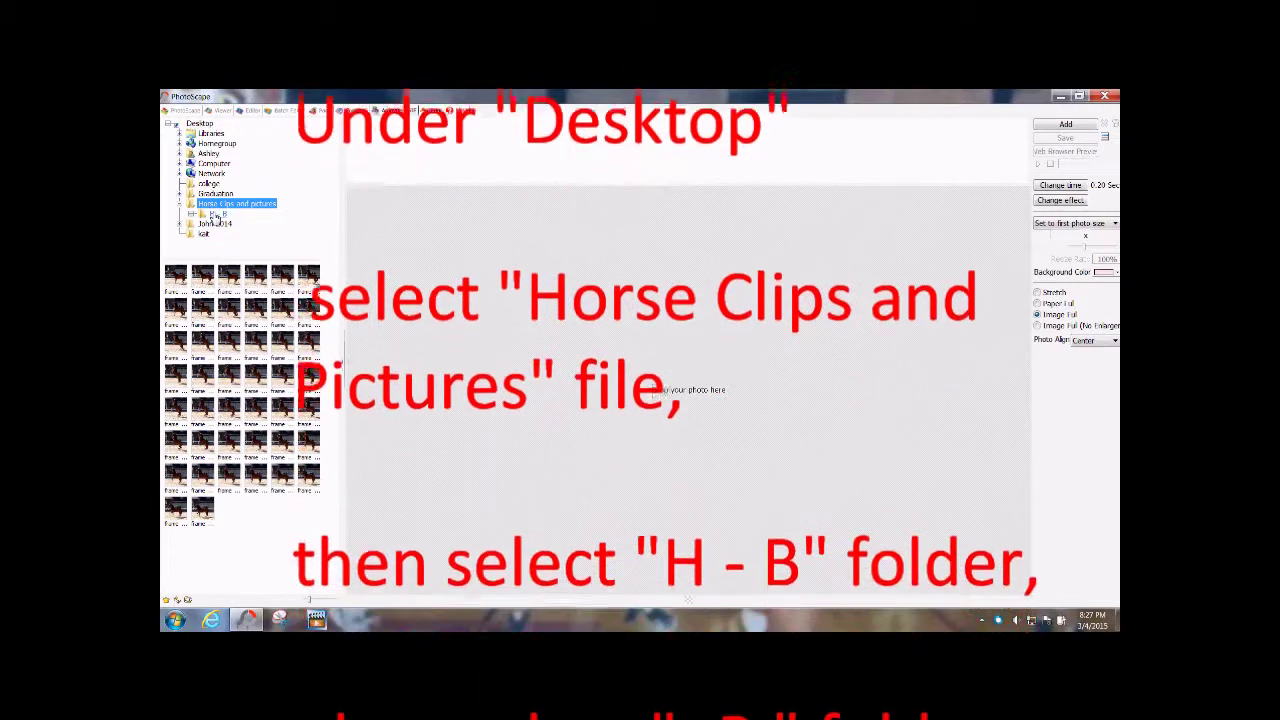
double_click(214, 215)
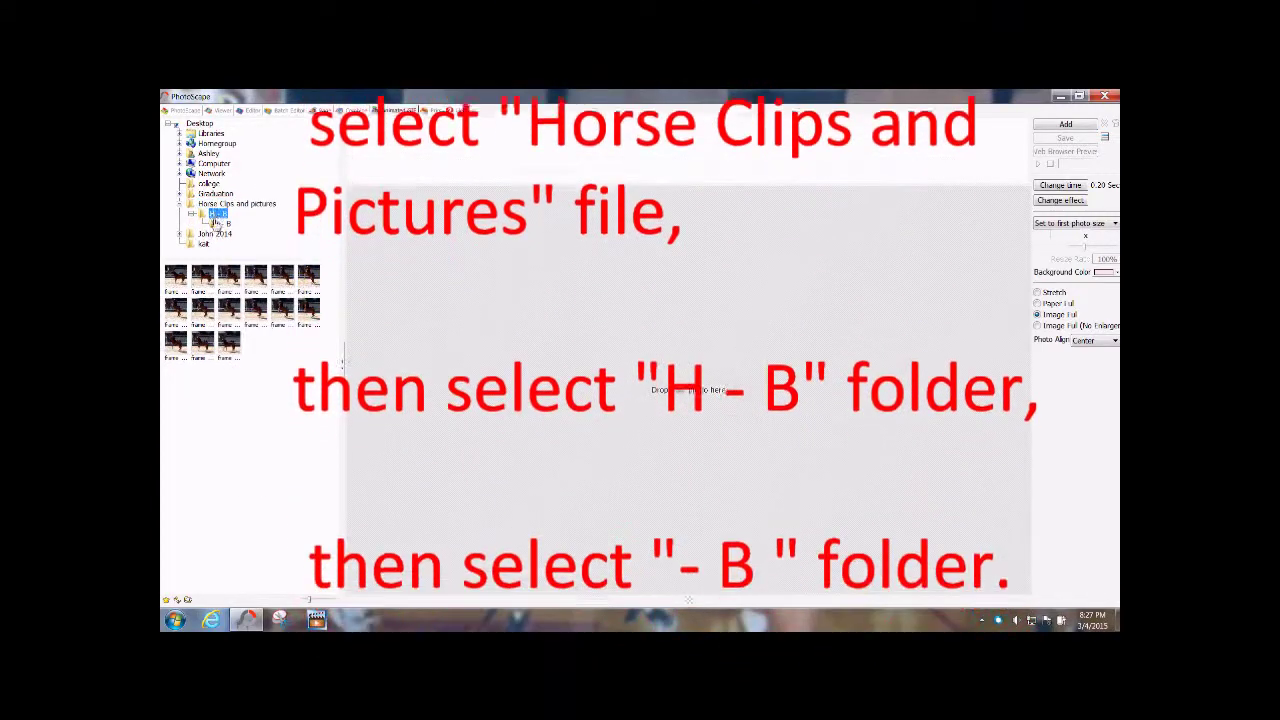
click(226, 224)
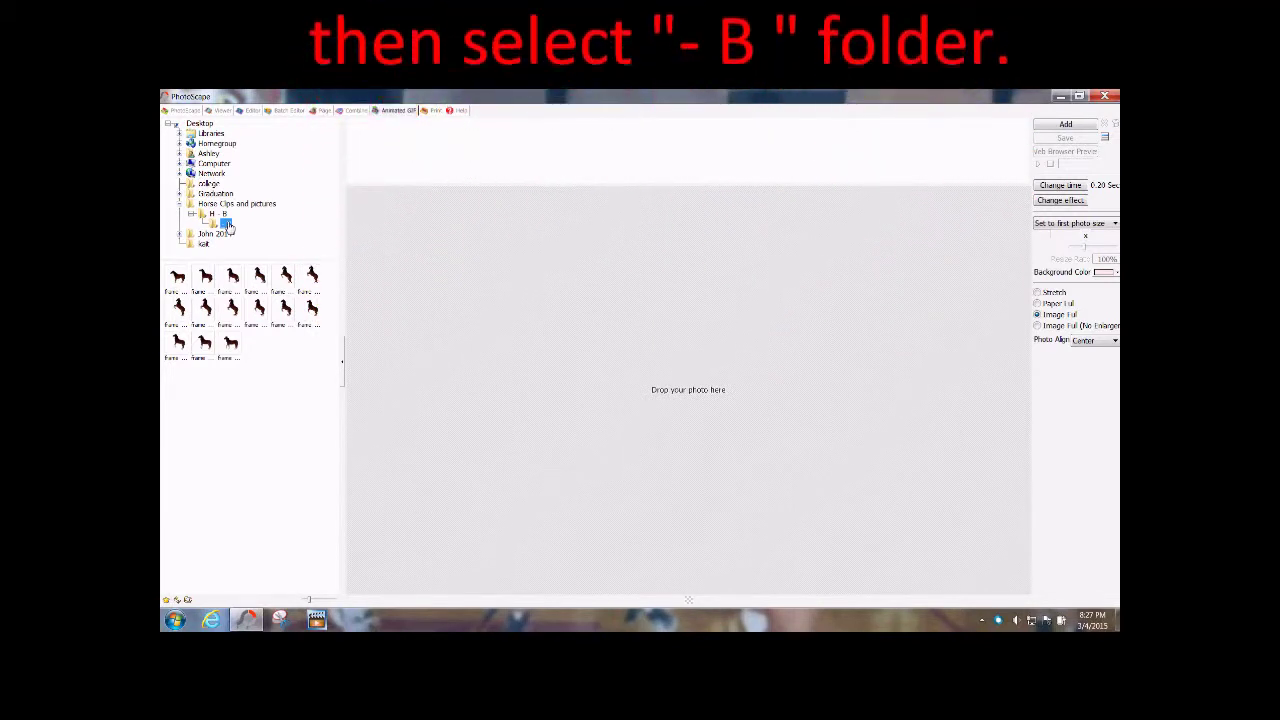
click(176, 279)
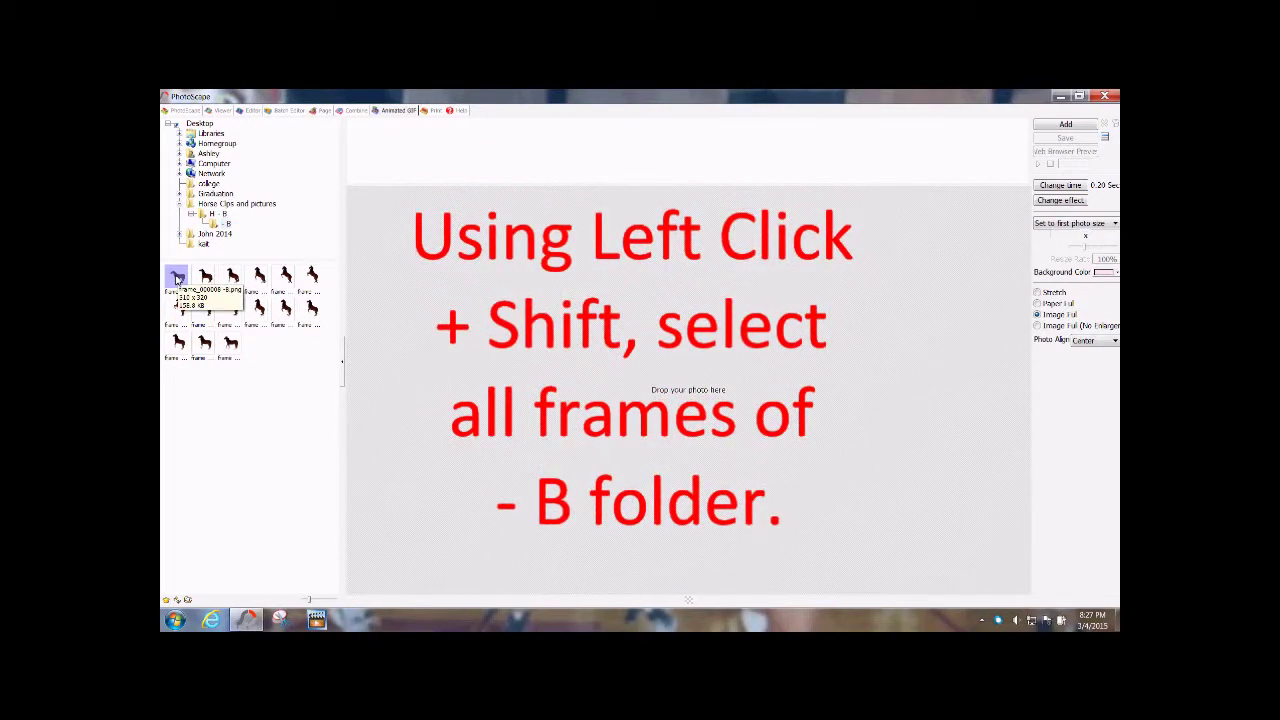
- Shift-select all 15 horse frames and drag them into the animation frame strip
shift+click(229, 343)
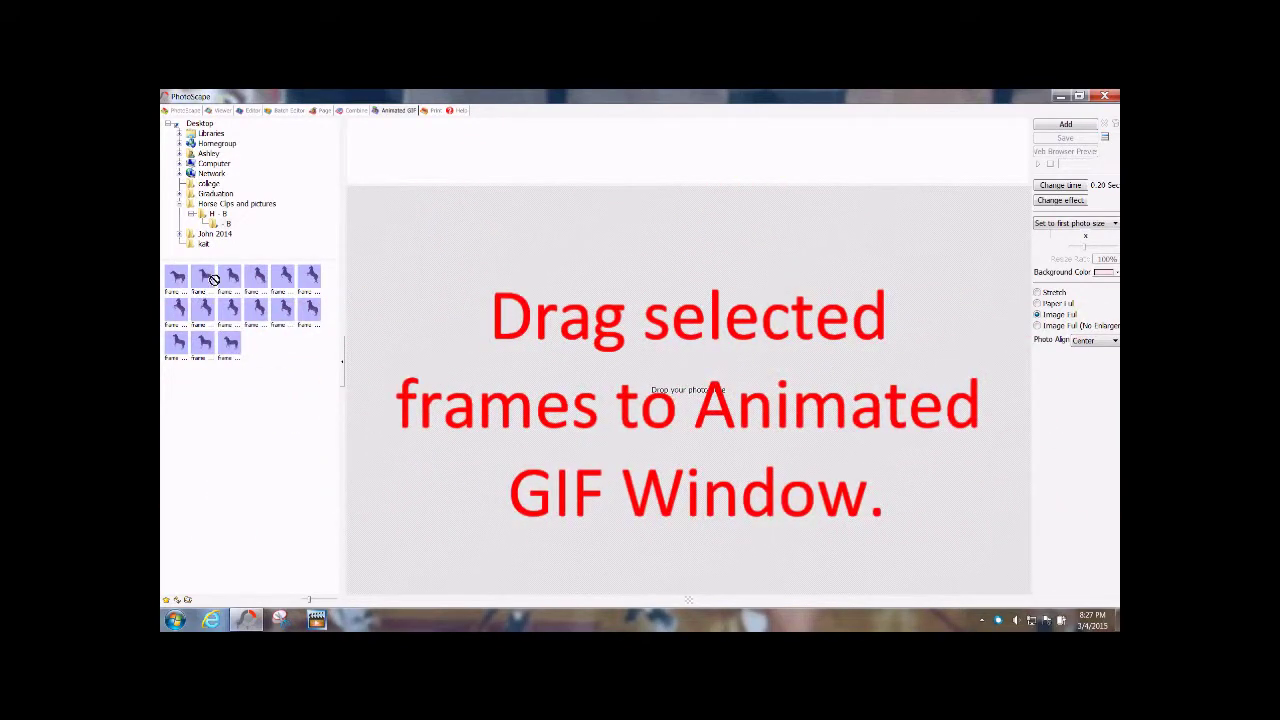
drag(507, 149, 508, 148)
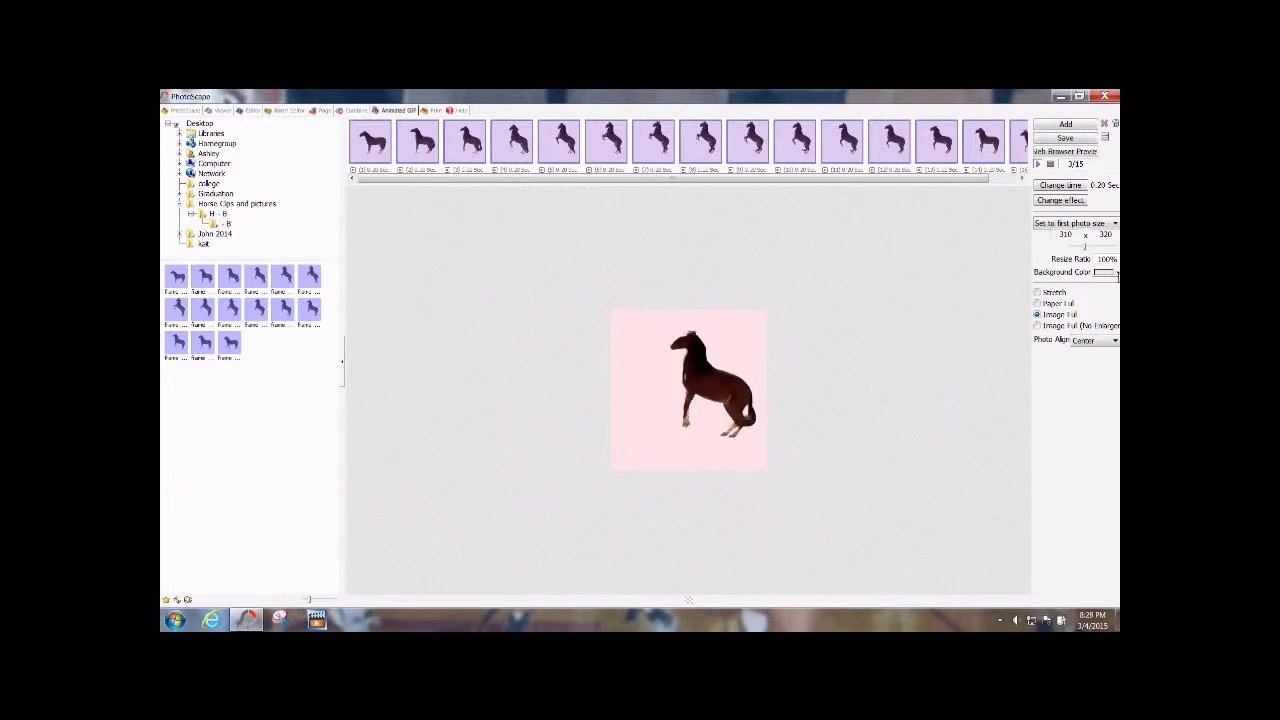
click(1117, 273)
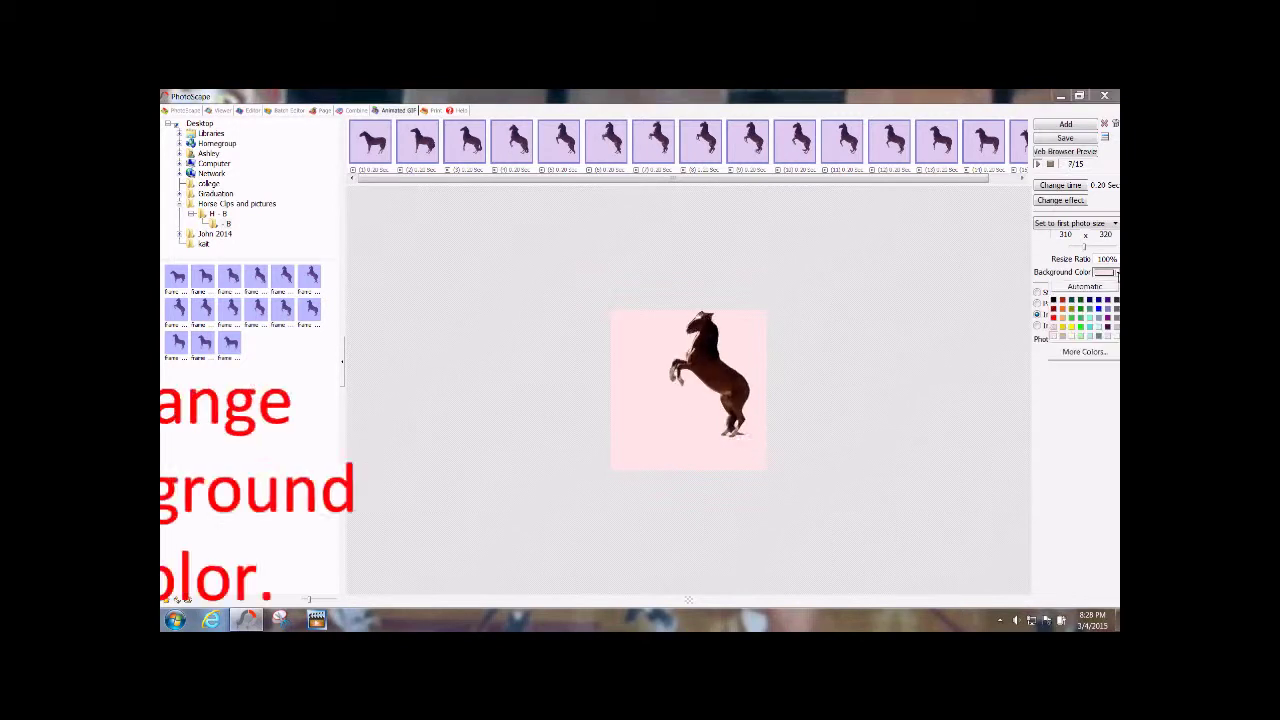
- Pick the white swatch so the rearing horse plays on a white background
click(1114, 337)
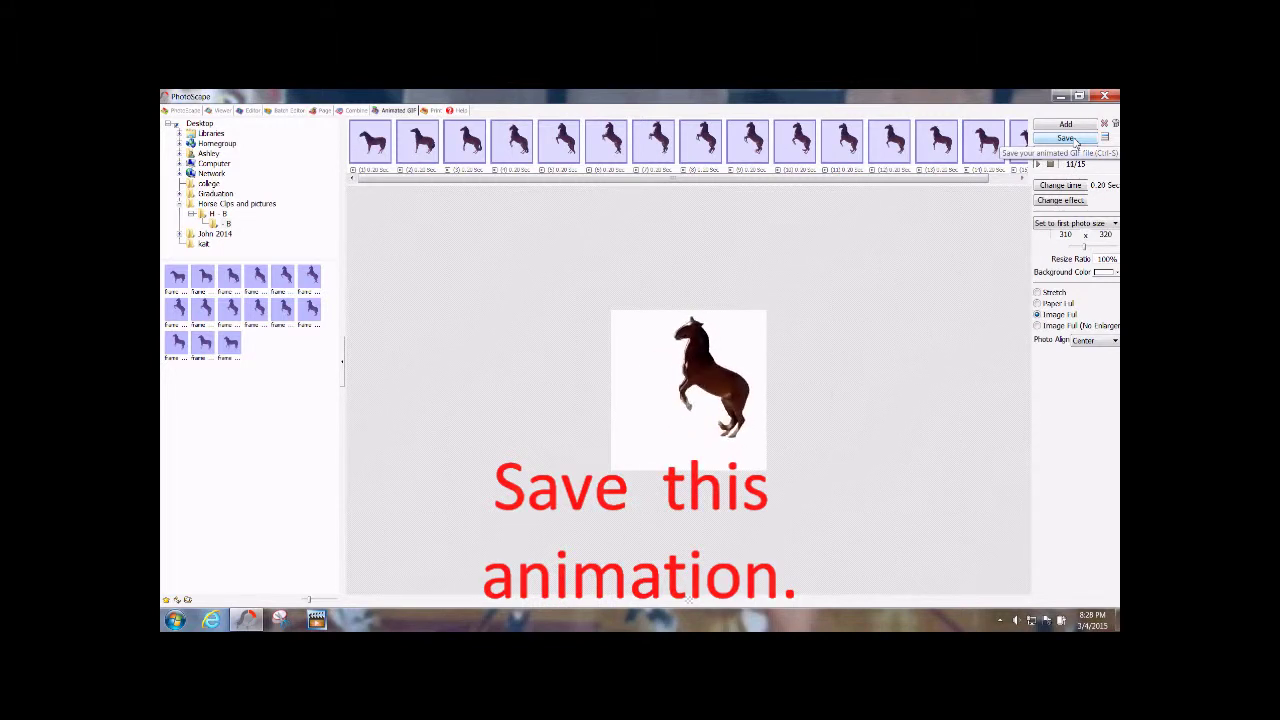
- Save the horse animation as GIF 1.gif in the - B folder, keeping GIF type
click(1066, 138)
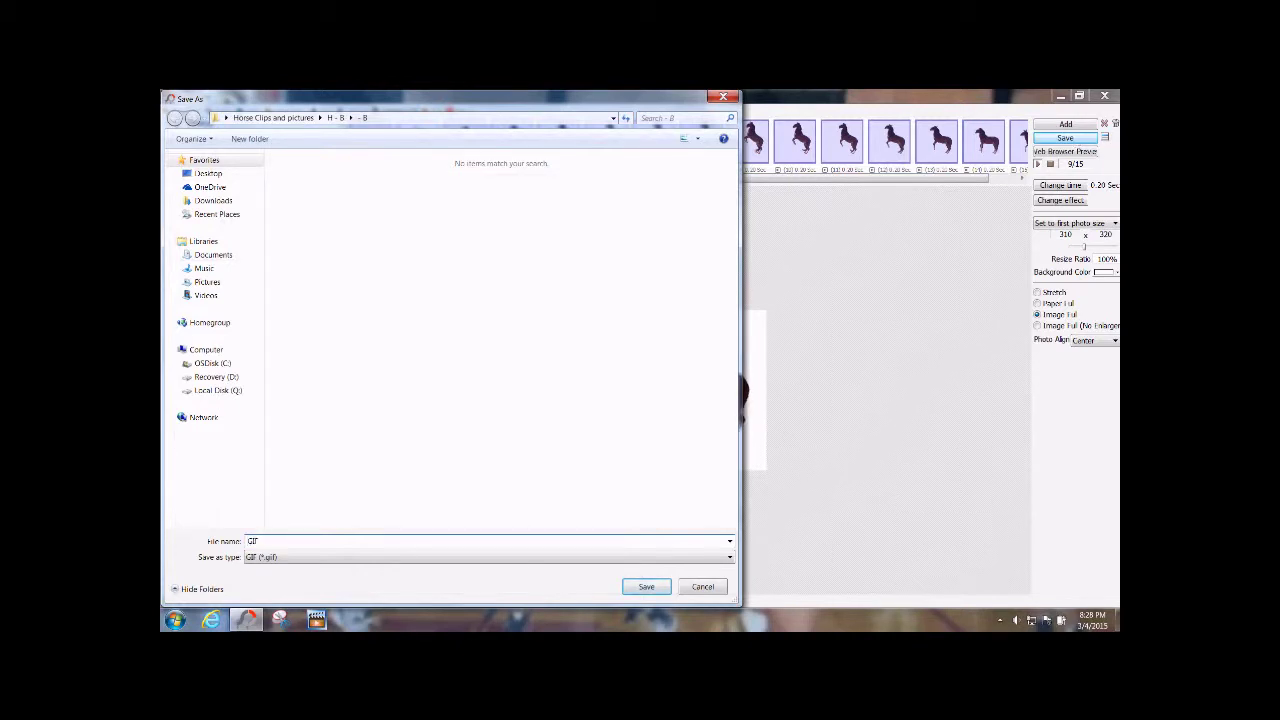
click(646, 586)
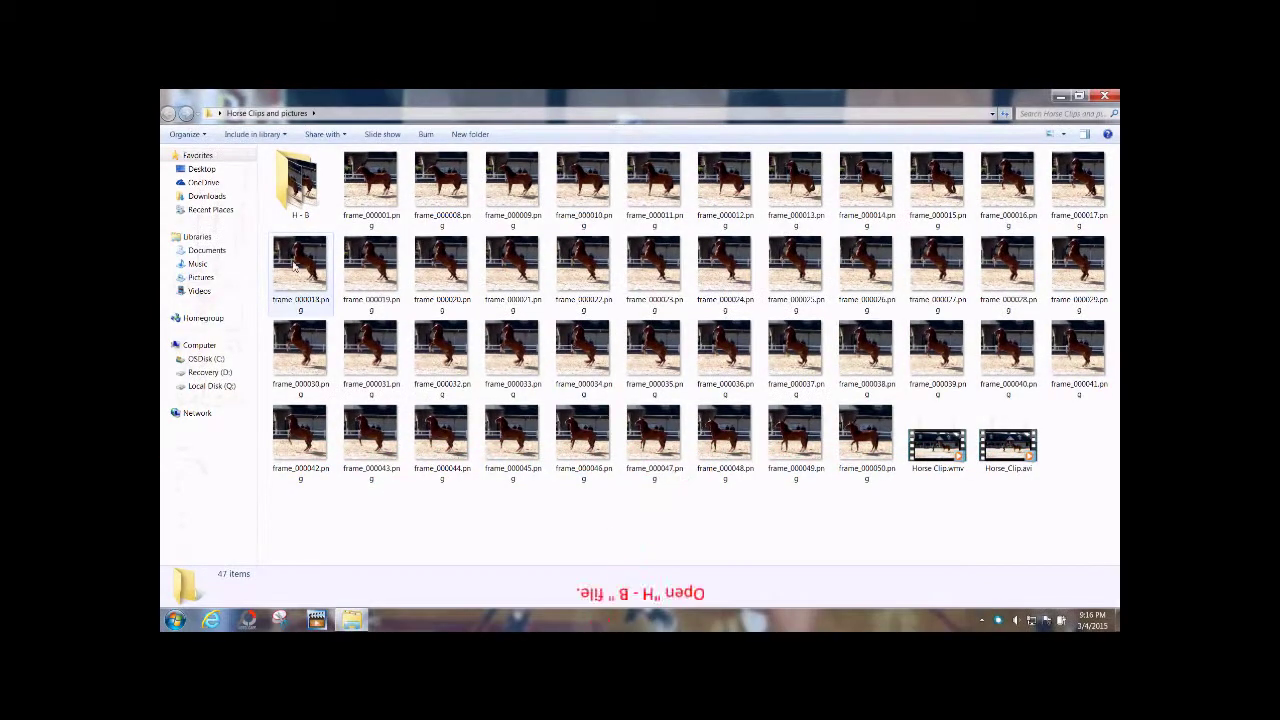
- Open the H - B folder, then open GIF 1.gif to play it in Internet Explorer
double_click(292, 198)
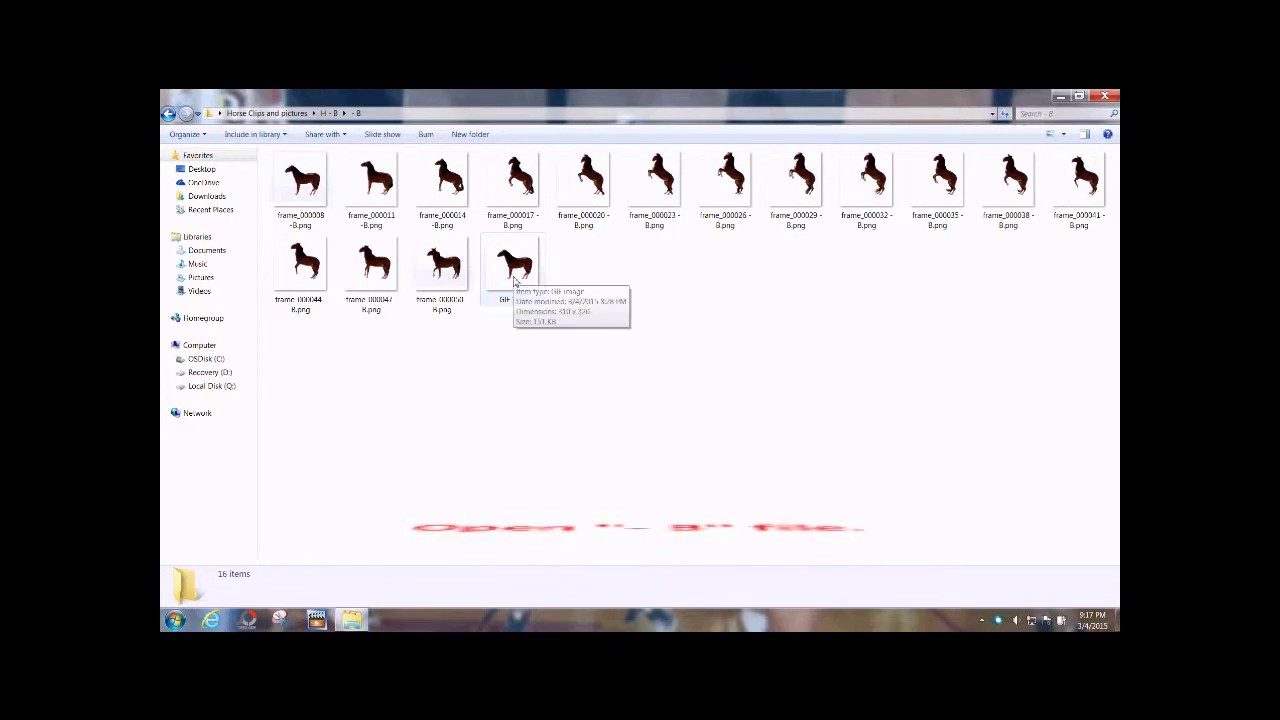
double_click(513, 283)
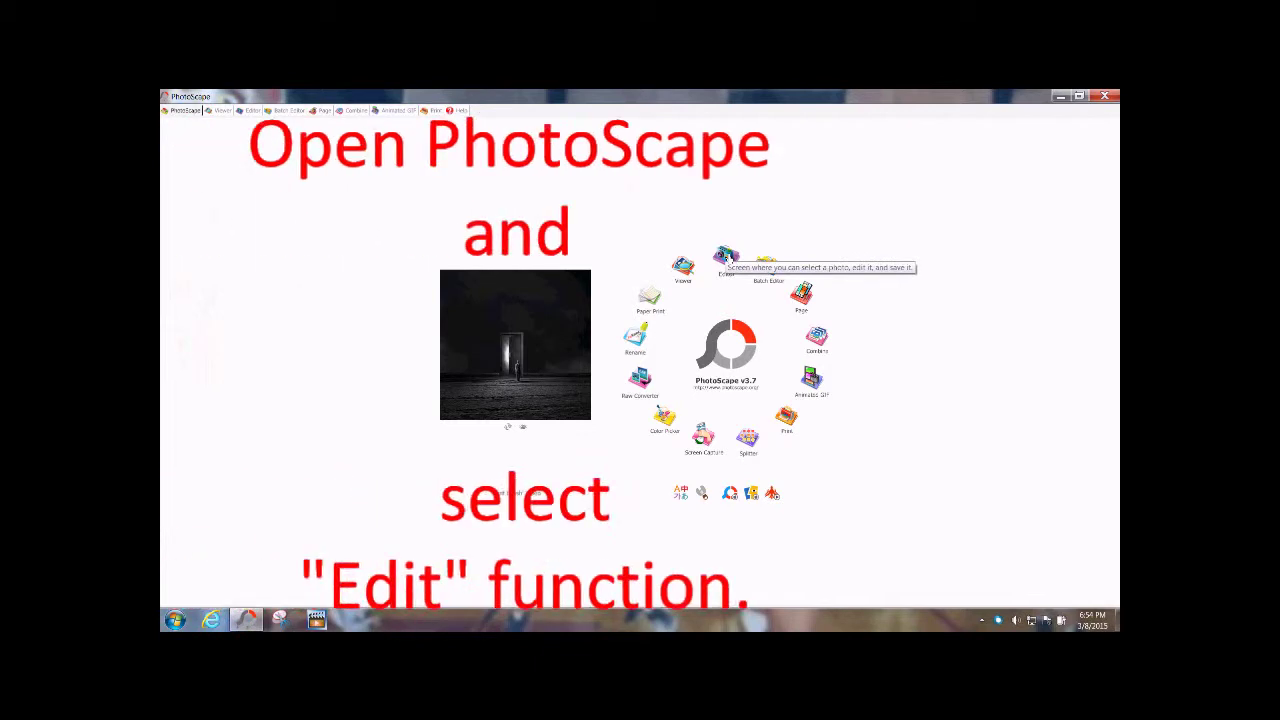
- Switch to the Editor to load the 'Process 4: Create GIF' laptop photo
click(727, 258)
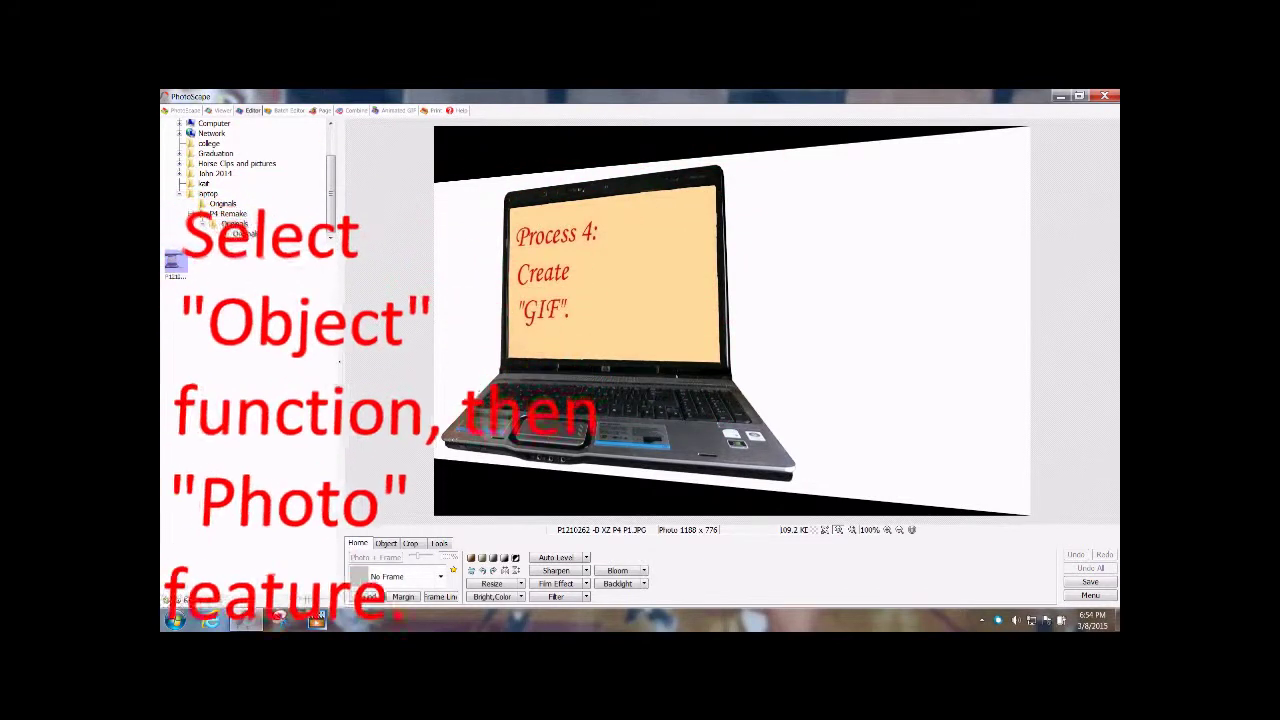
- Insert frame_000026 - B.png as a photo object beside the laptop at 255 opacity
click(387, 545)
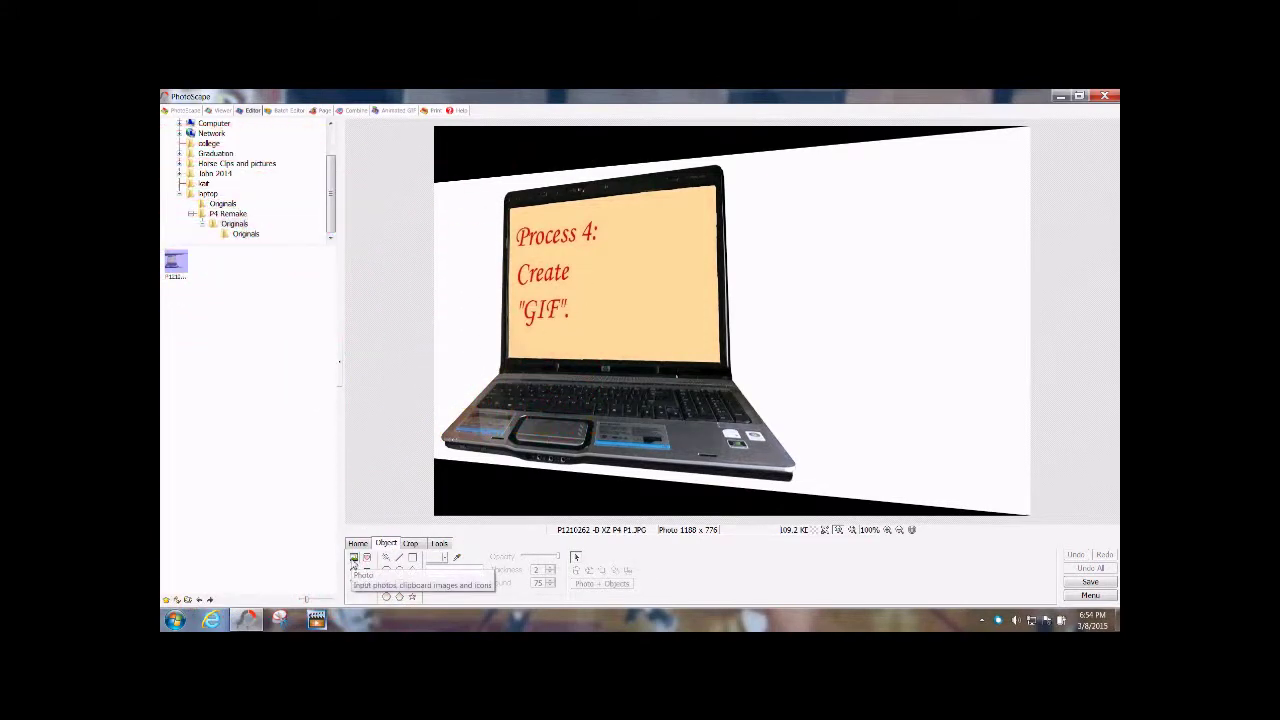
click(353, 558)
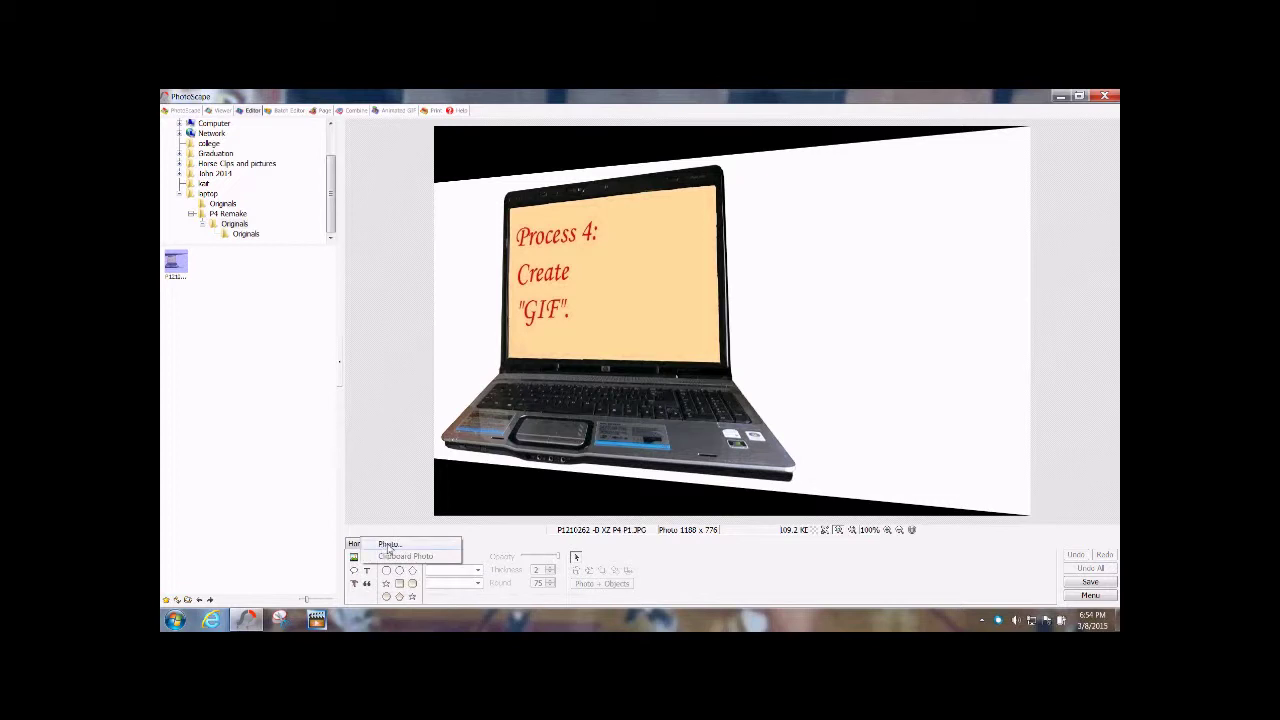
click(389, 545)
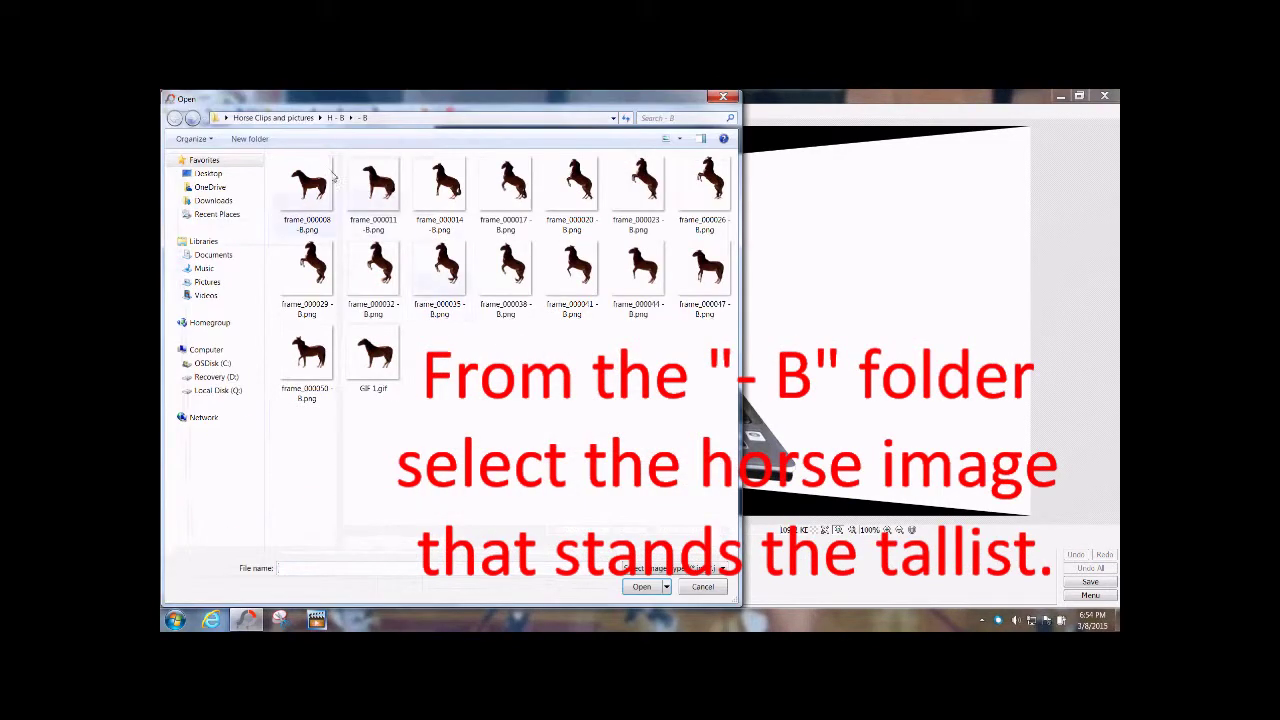
click(695, 179)
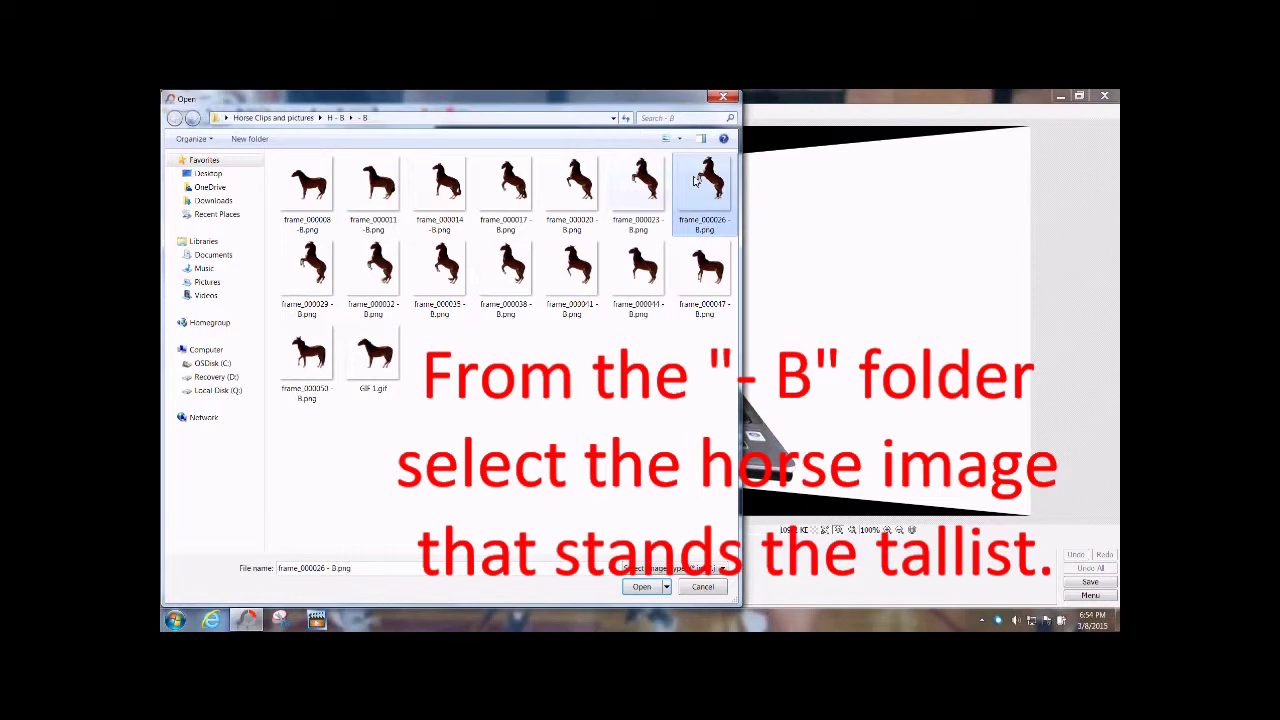
click(641, 587)
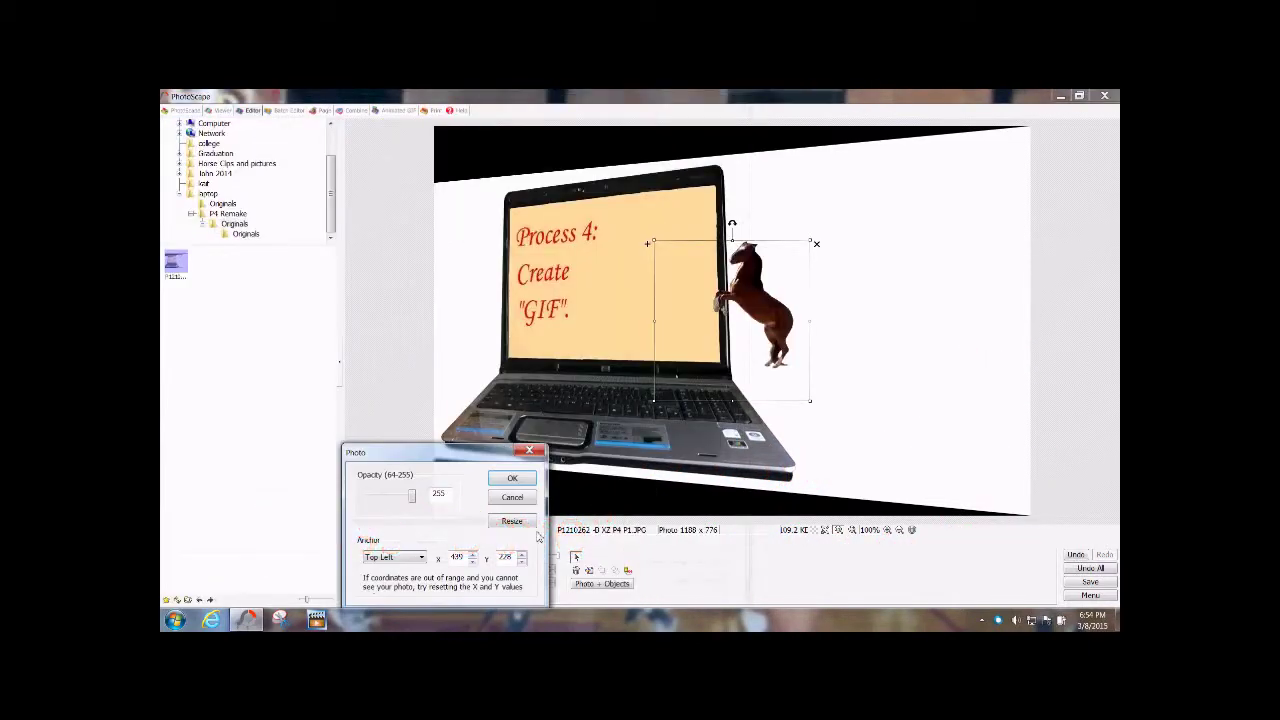
click(513, 480)
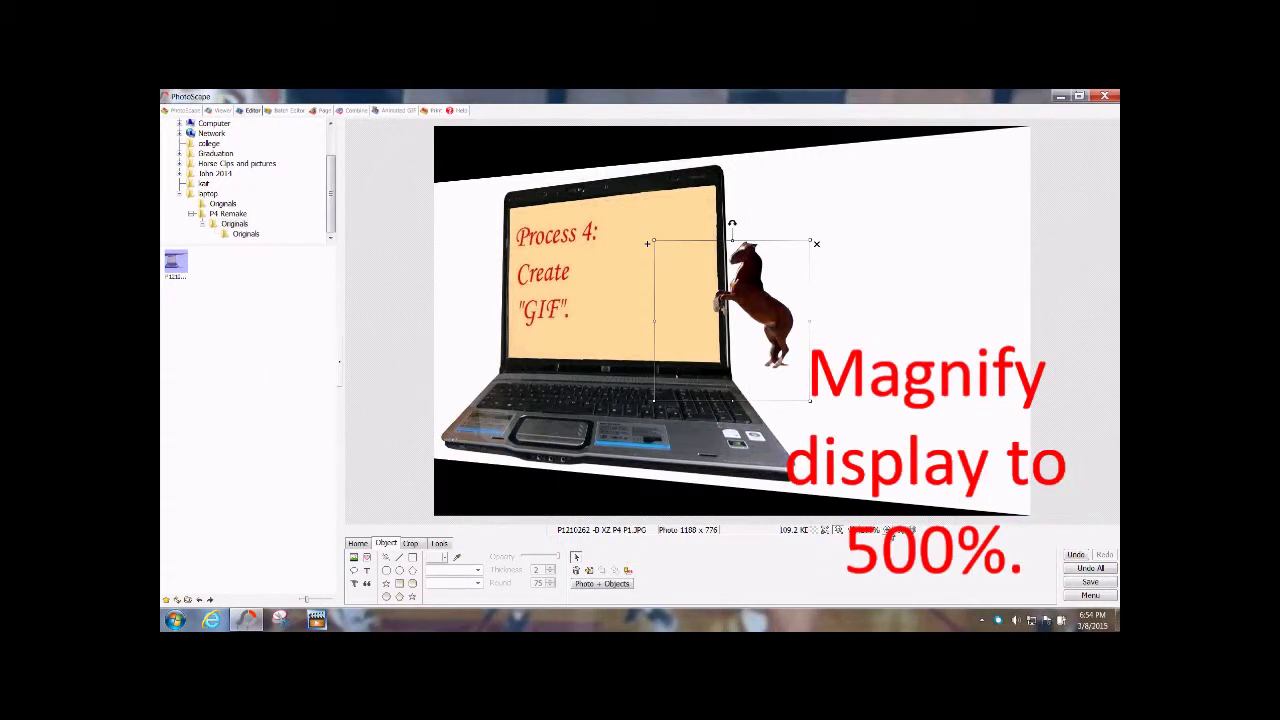
- Zoom in three times and drag the horse onto the laptop display's lower-right area
click(885, 530)
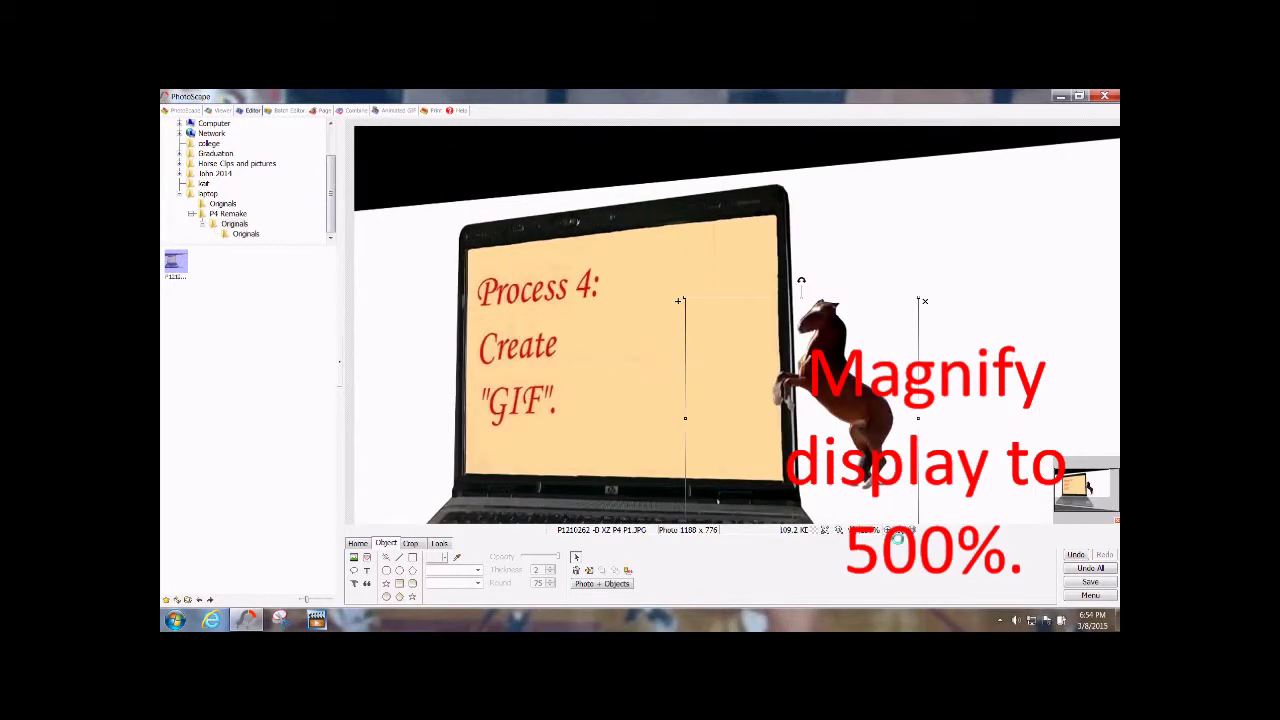
click(898, 538)
click(898, 538)
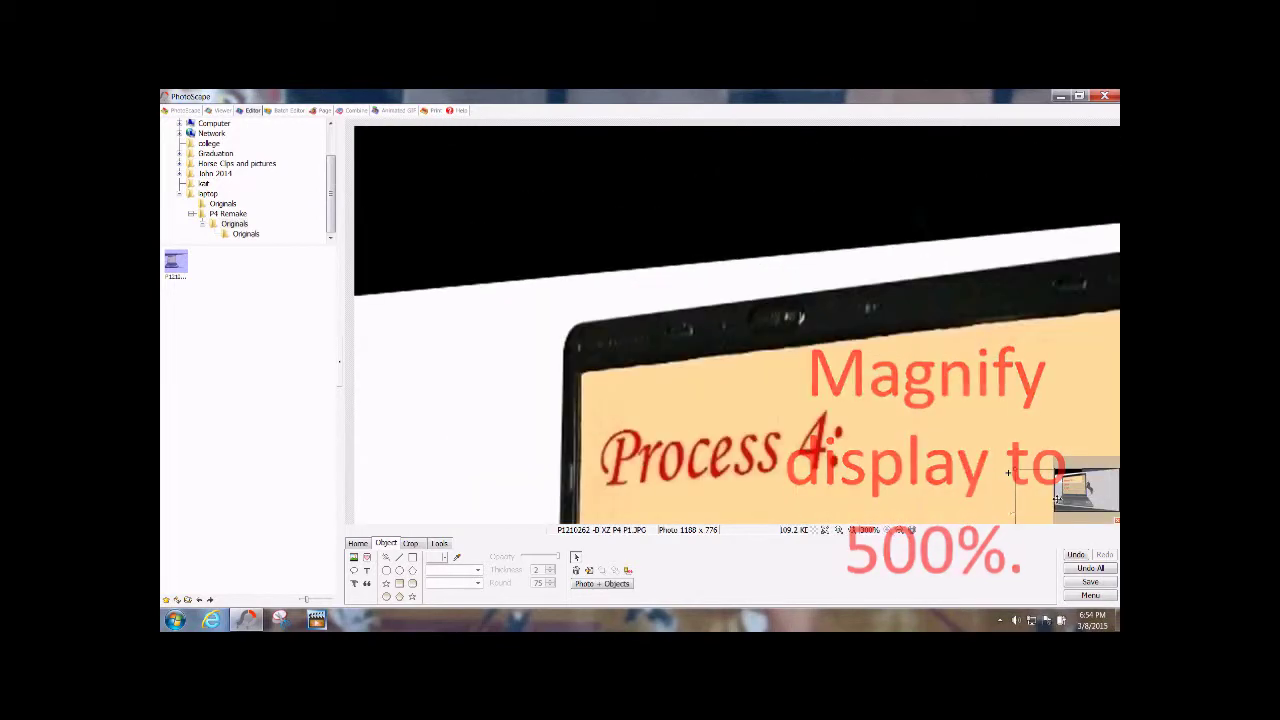
drag(1088, 490, 1090, 500)
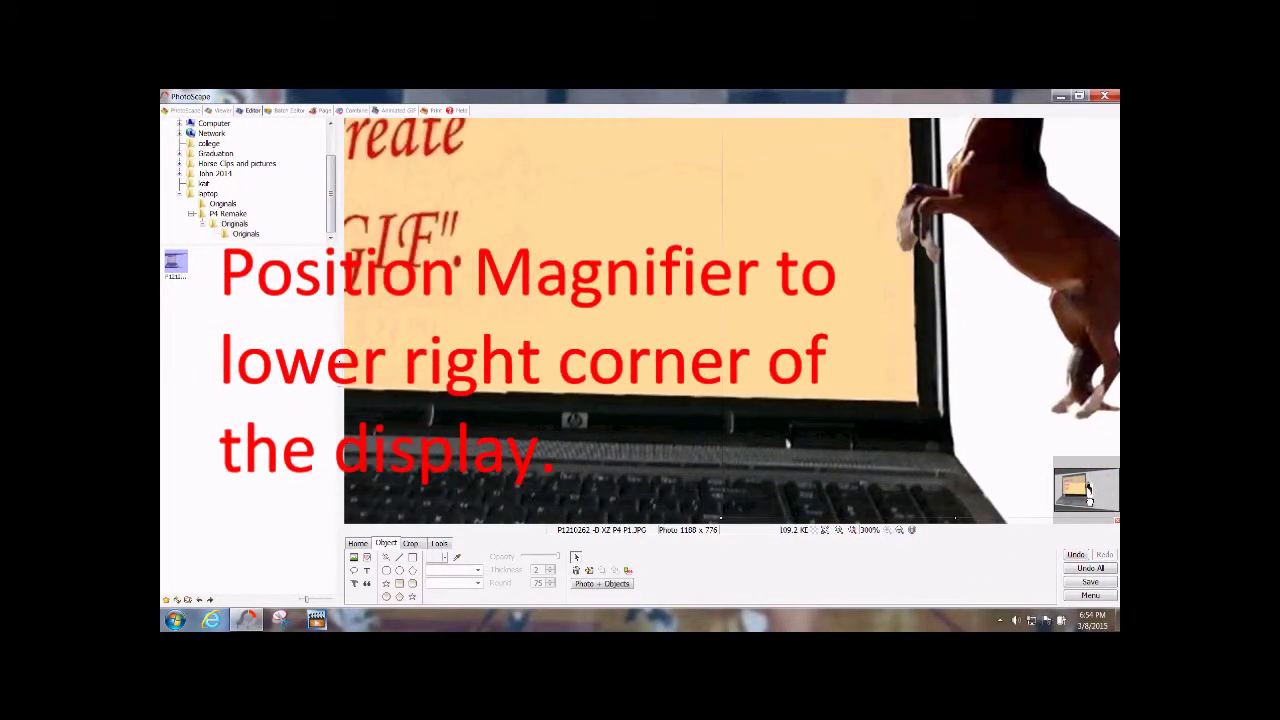
drag(1092, 426, 811, 357)
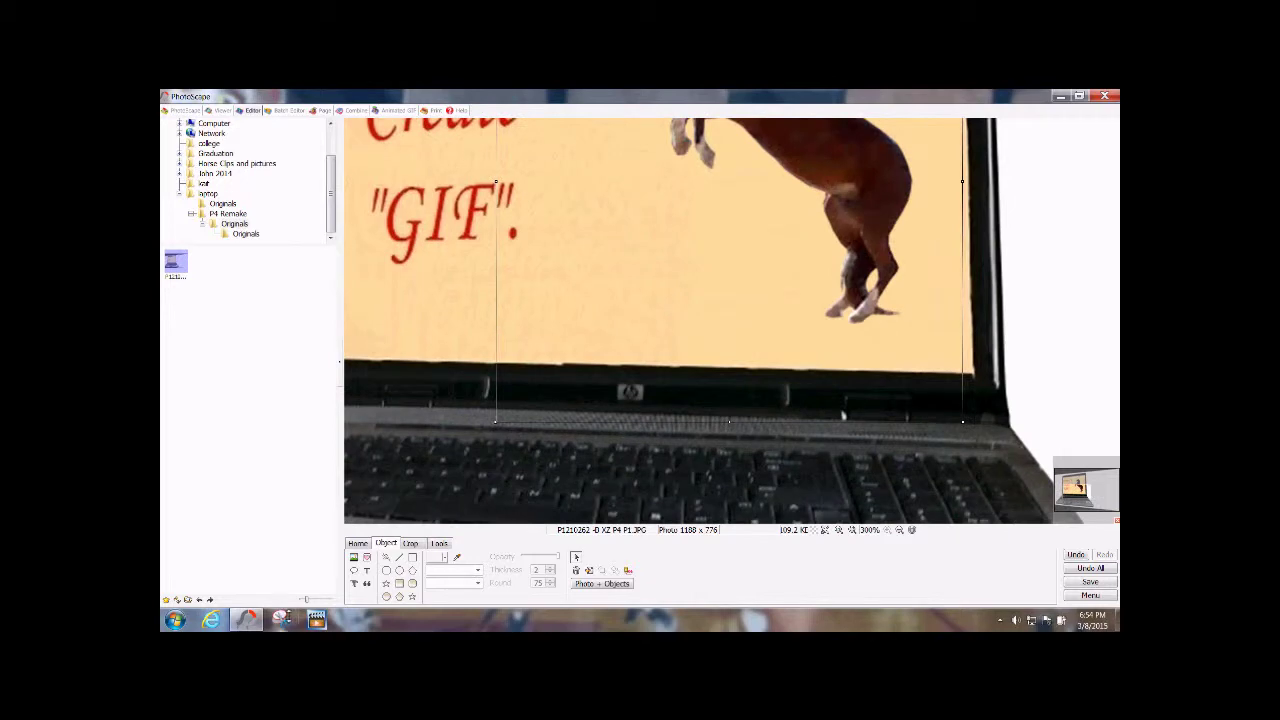
click(398, 558)
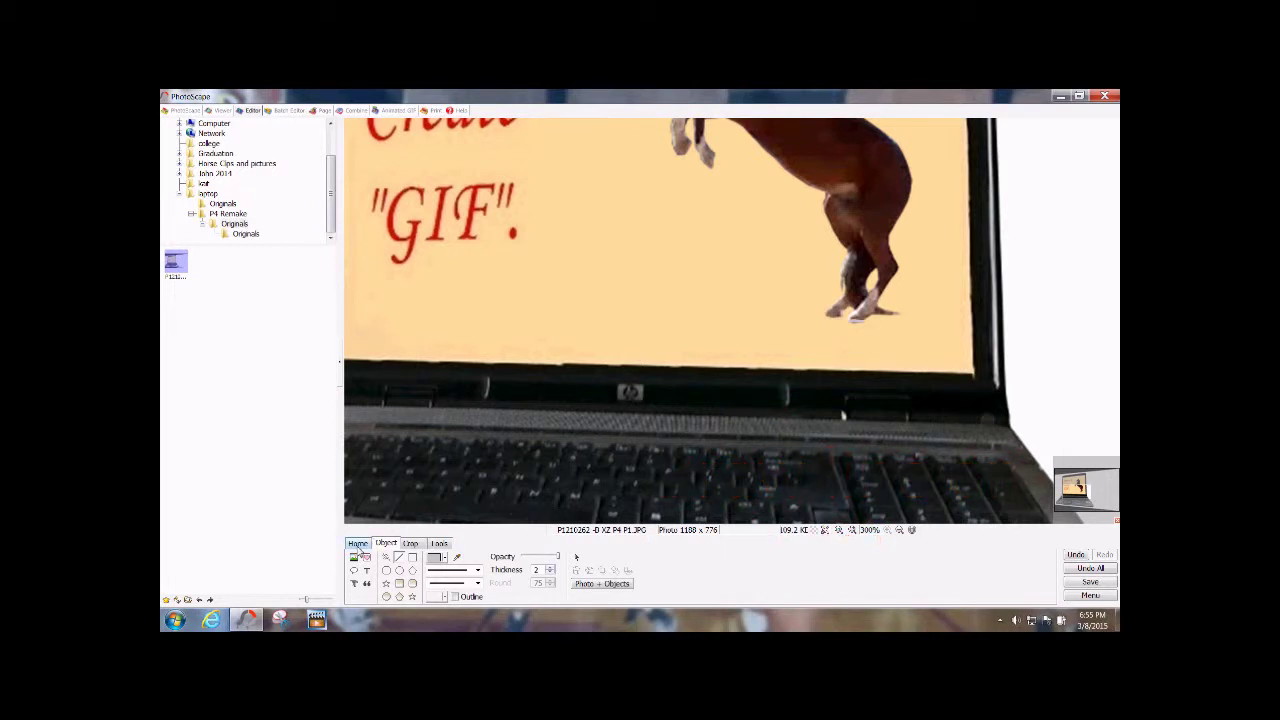
- Delete the horse object from the laptop display and save the photo over the original
click(886, 187)
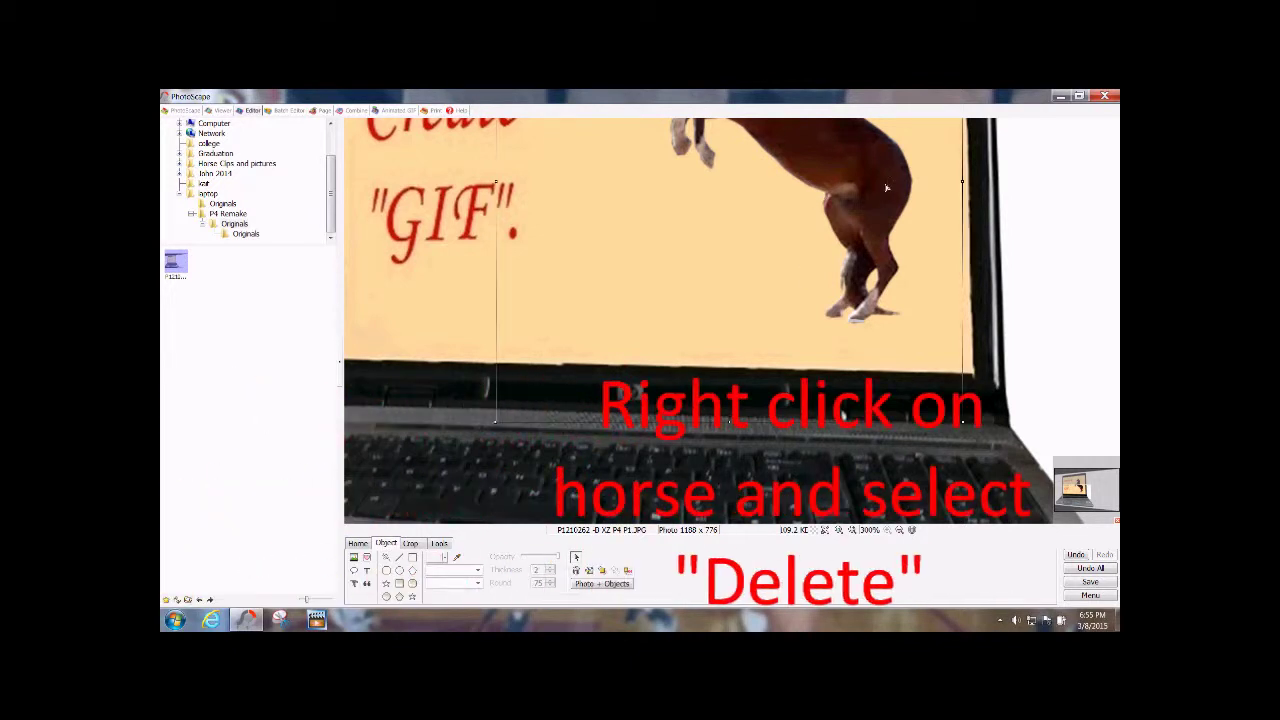
right_click(917, 242)
click(943, 246)
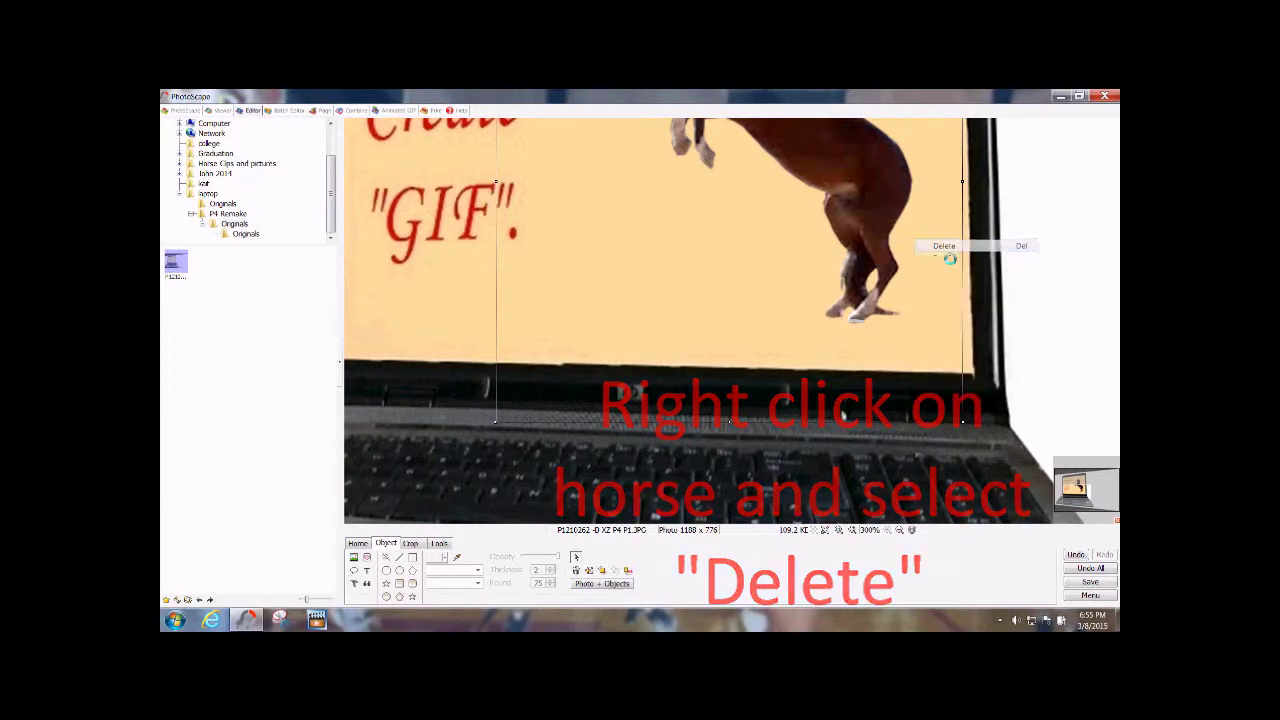
click(1090, 582)
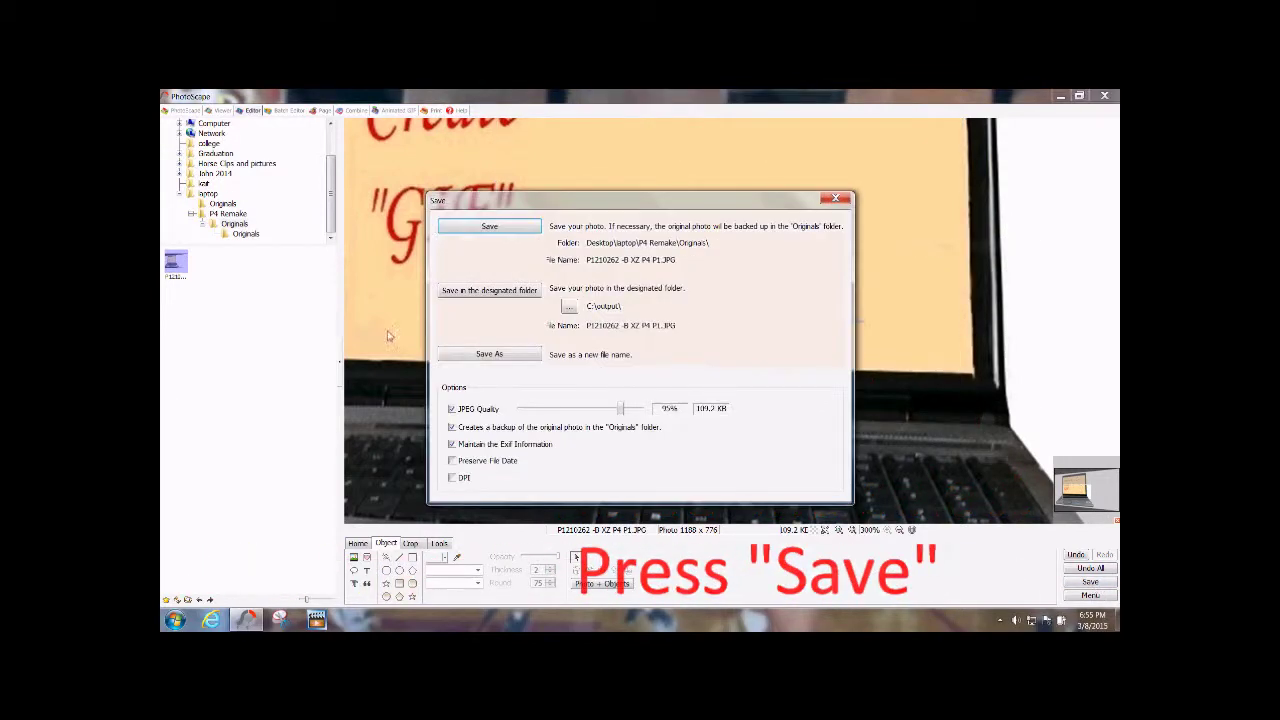
click(489, 226)
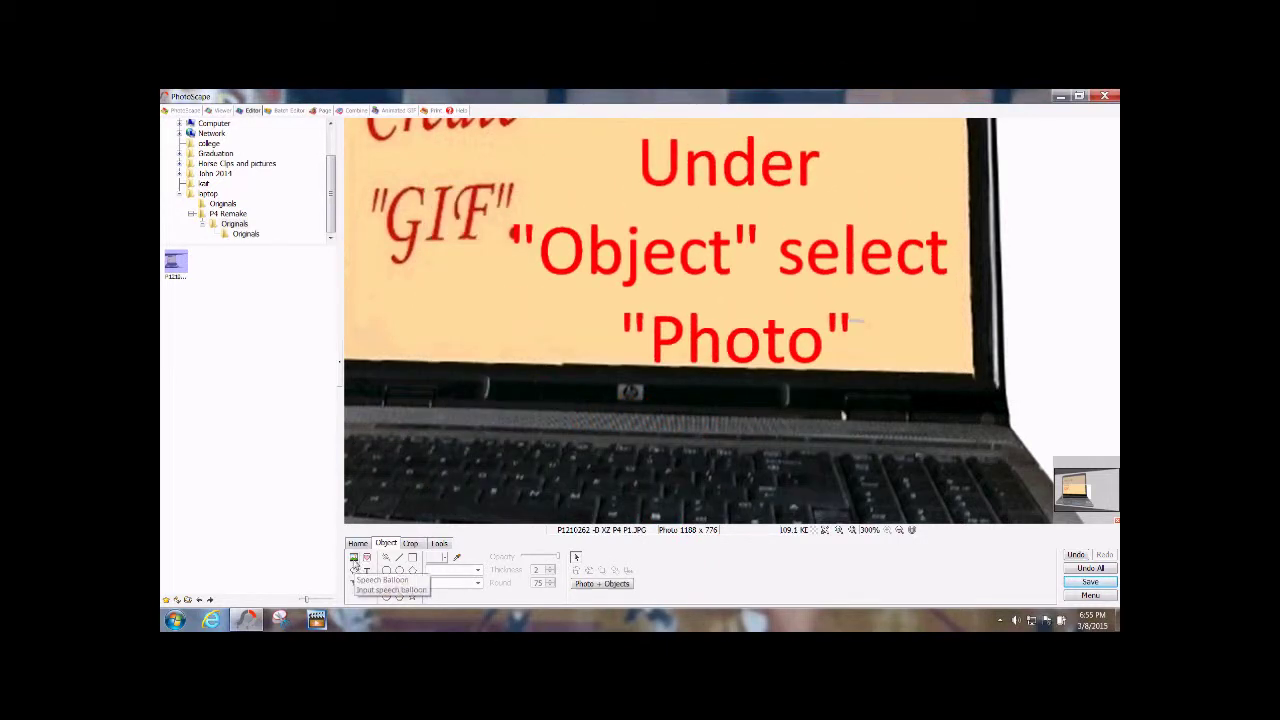
- Insert horse frame_000008 from the - B folder, standing on the laptop display
click(353, 557)
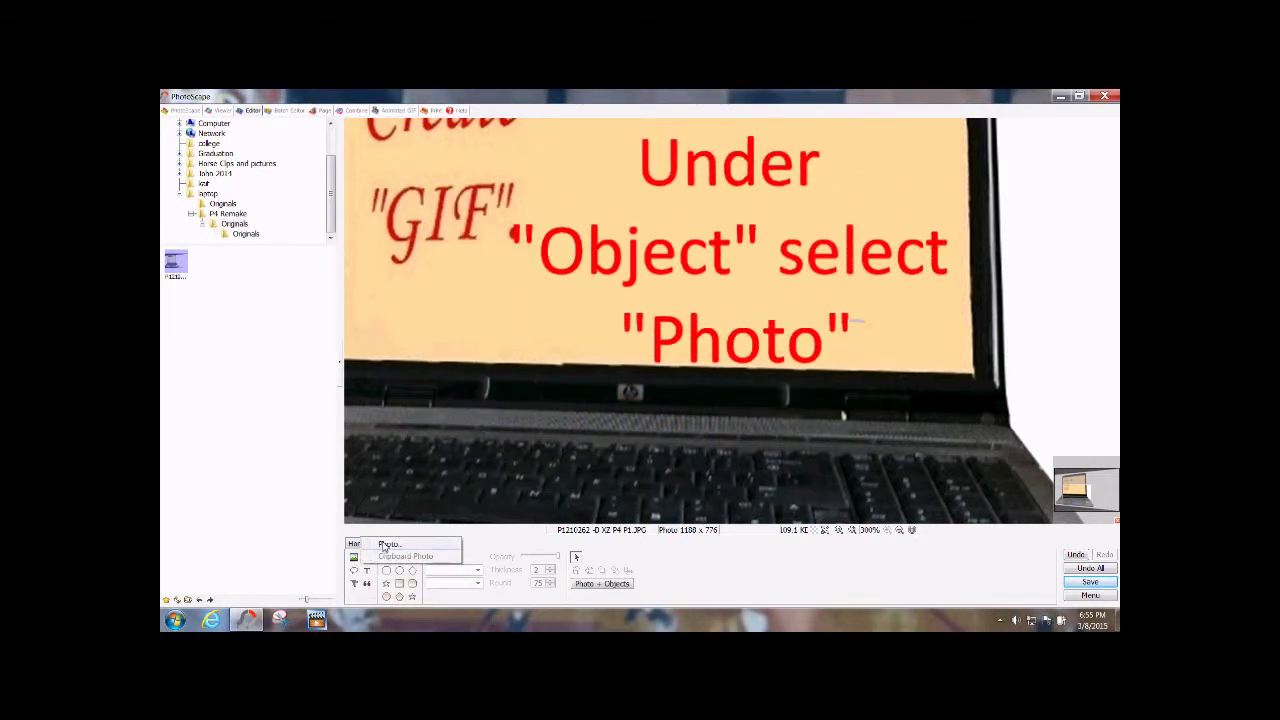
click(383, 545)
click(322, 206)
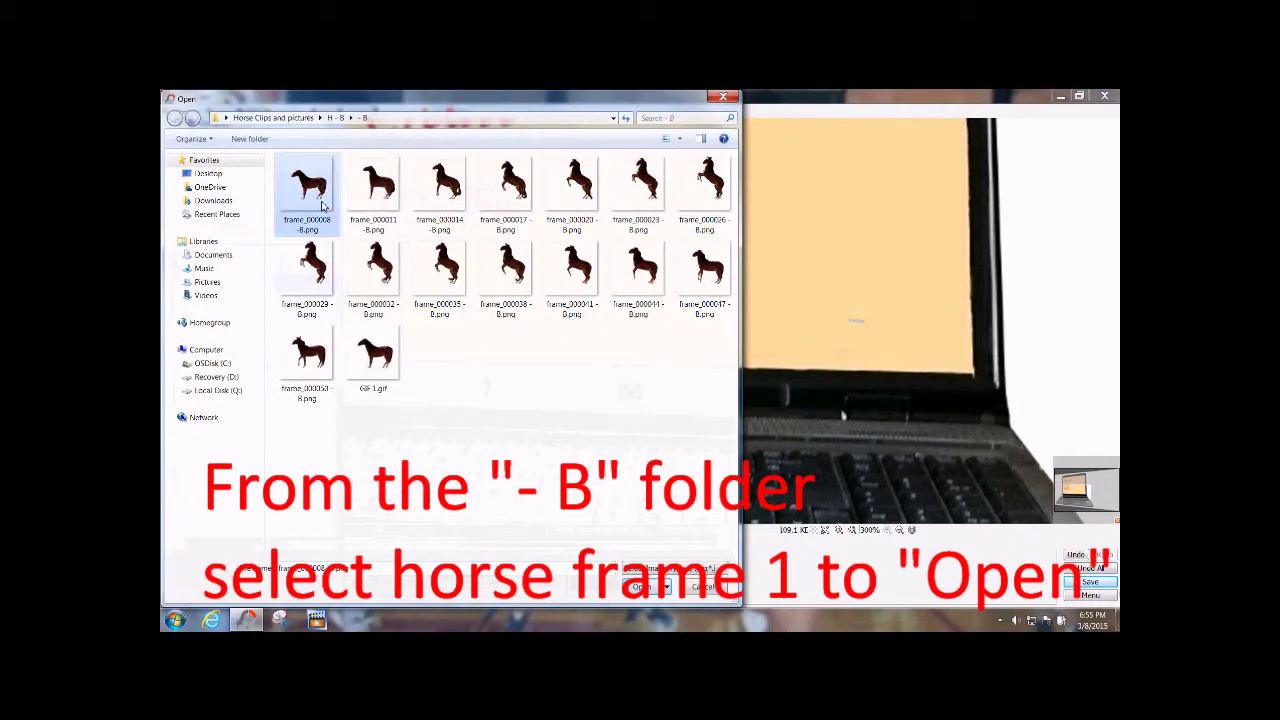
click(641, 587)
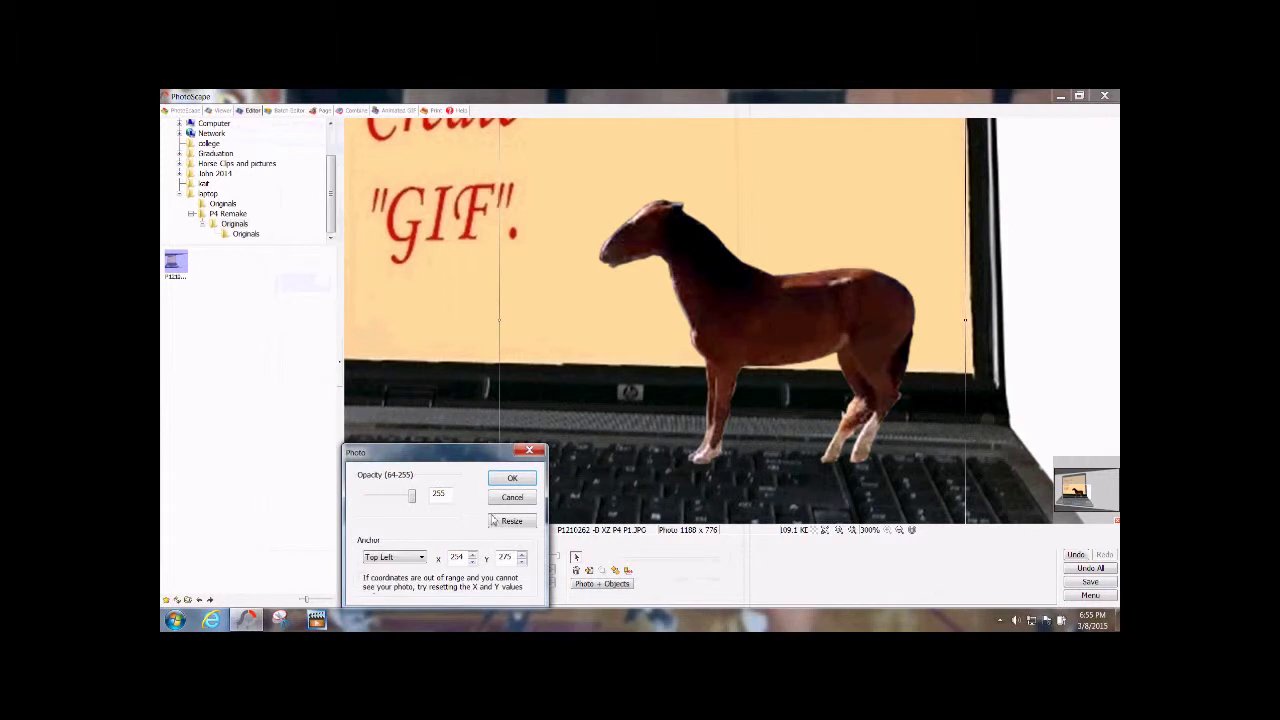
click(512, 478)
drag(866, 470, 865, 330)
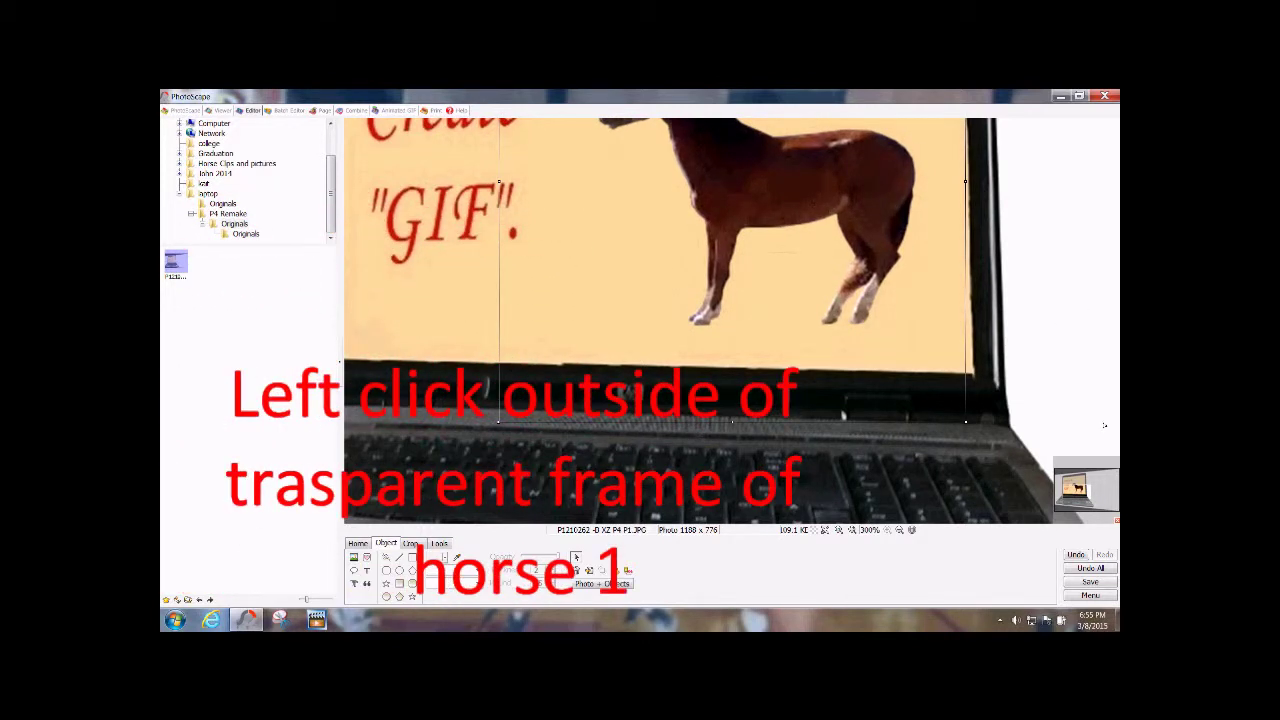
drag(1090, 503, 1092, 501)
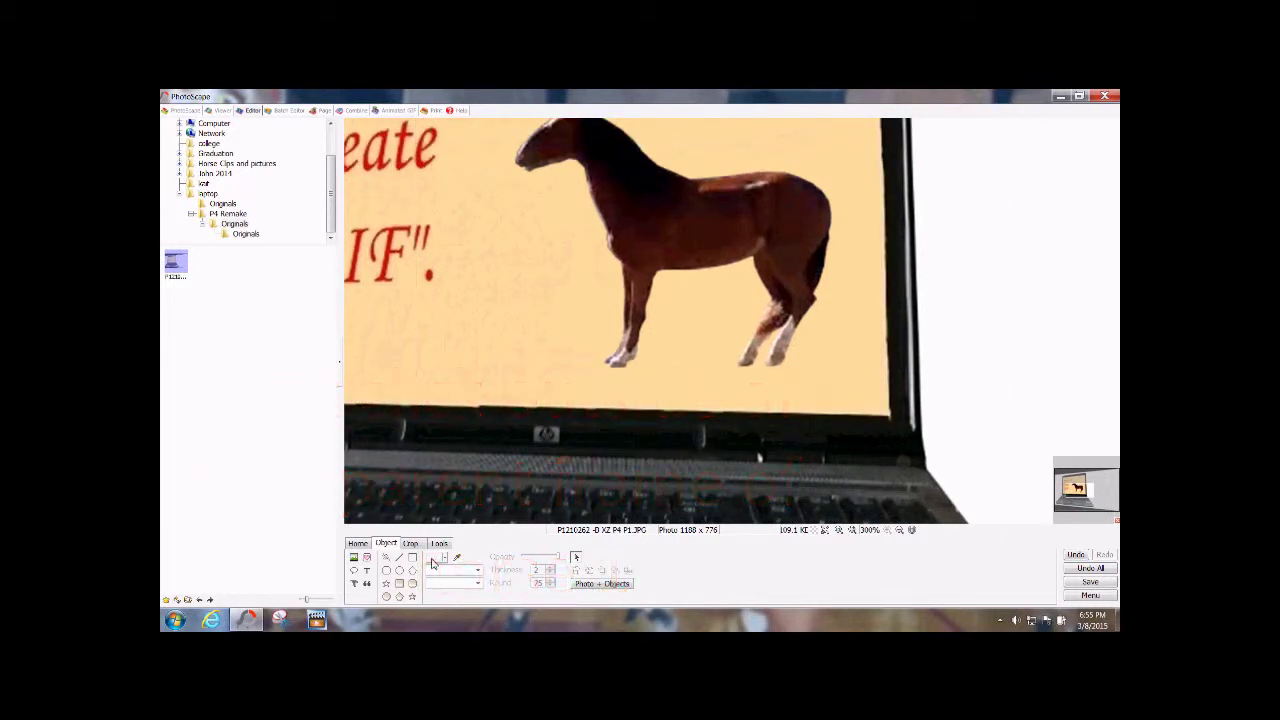
- Save the composed image as P1210262 H1, then reopen the plain laptop photo
click(1090, 582)
click(513, 356)
text(P1210262 I1)
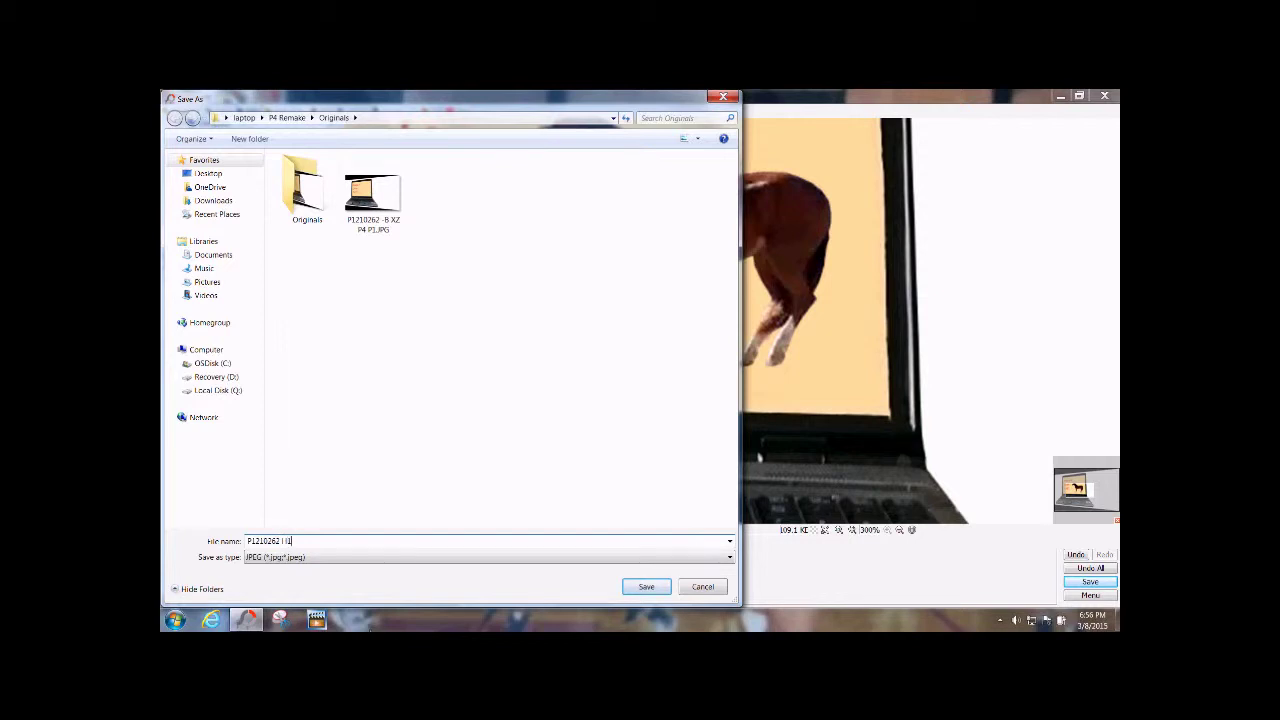
click(648, 587)
click(170, 265)
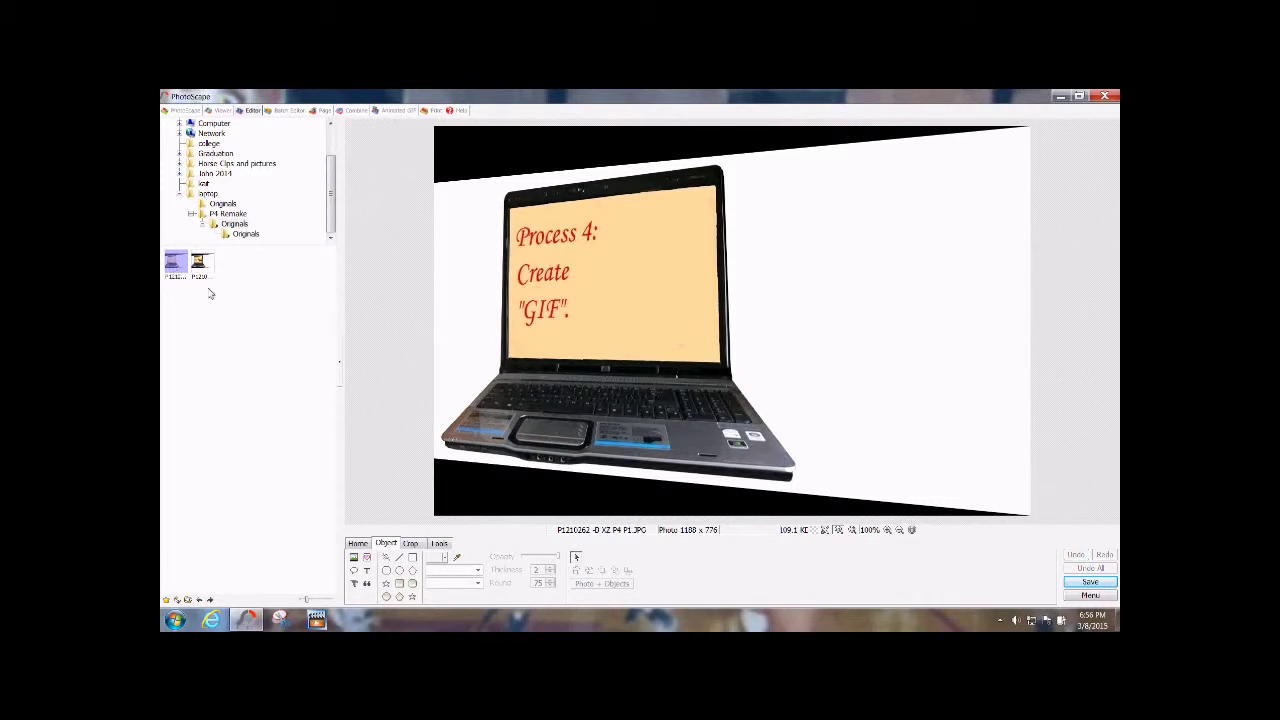
- Zoom to 300% on the display's lower-right corner and browse the - B horse frames
click(898, 532)
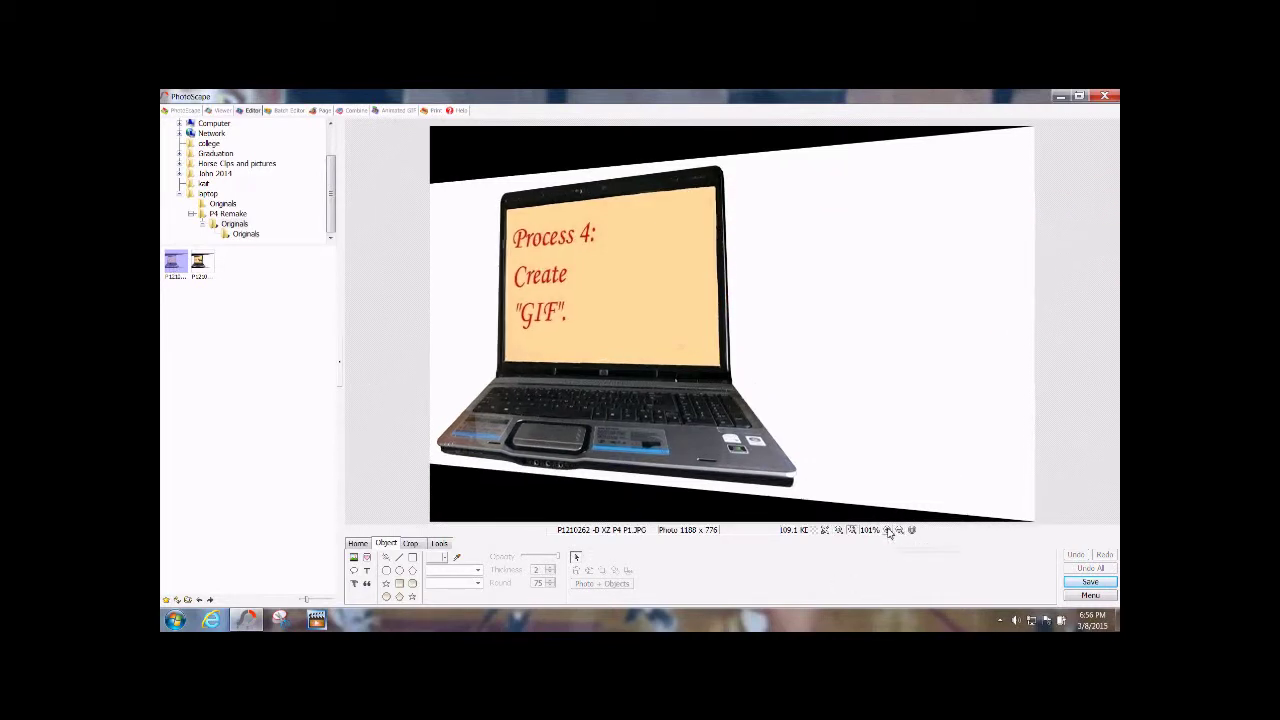
click(897, 532)
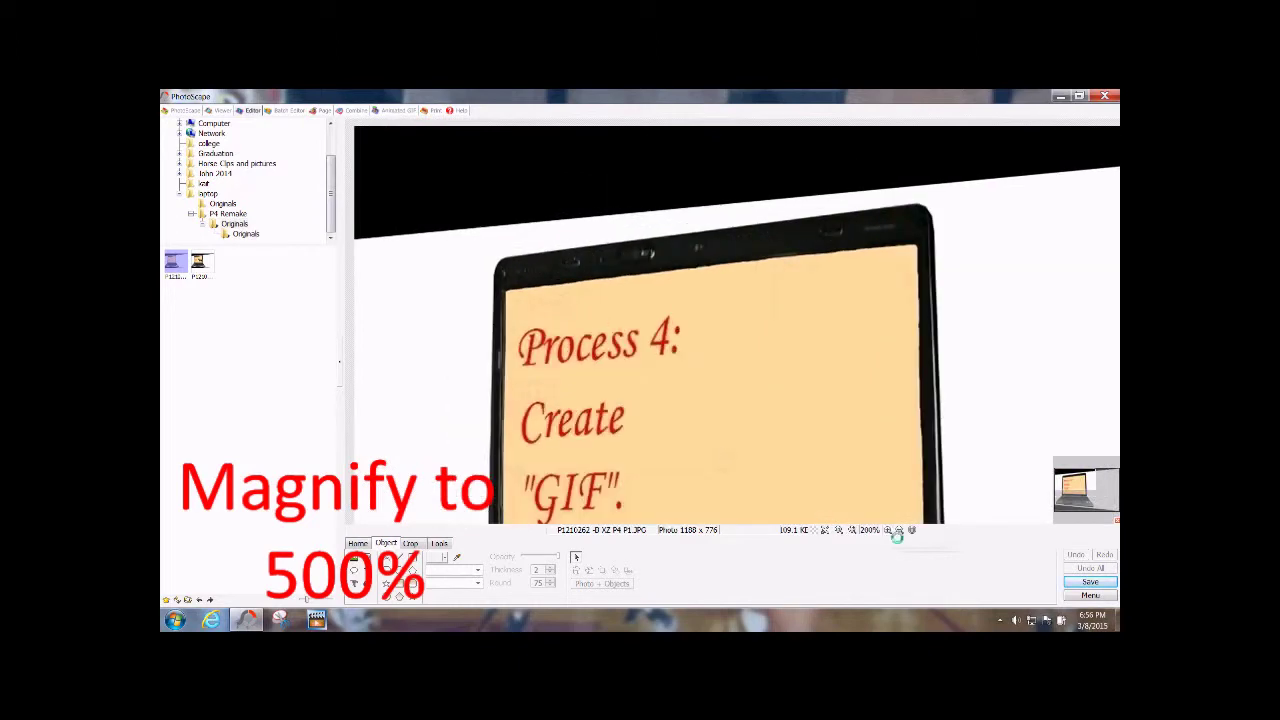
click(888, 531)
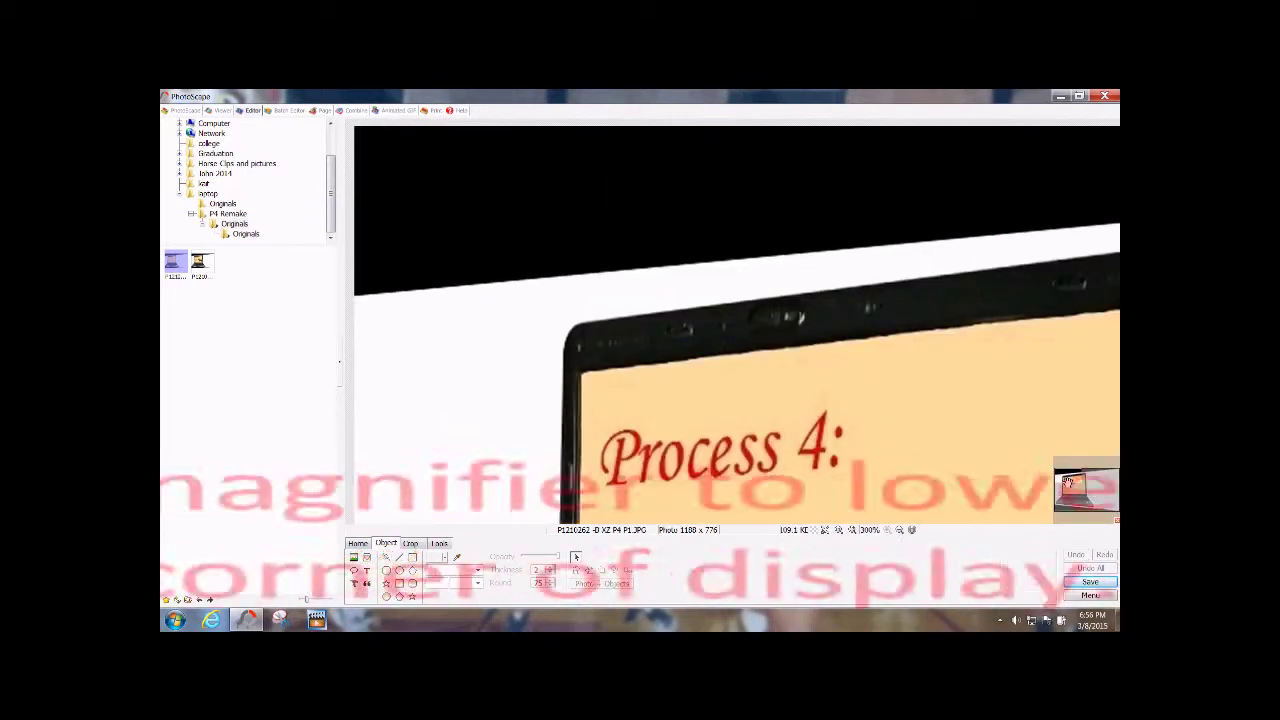
drag(1062, 480, 1087, 500)
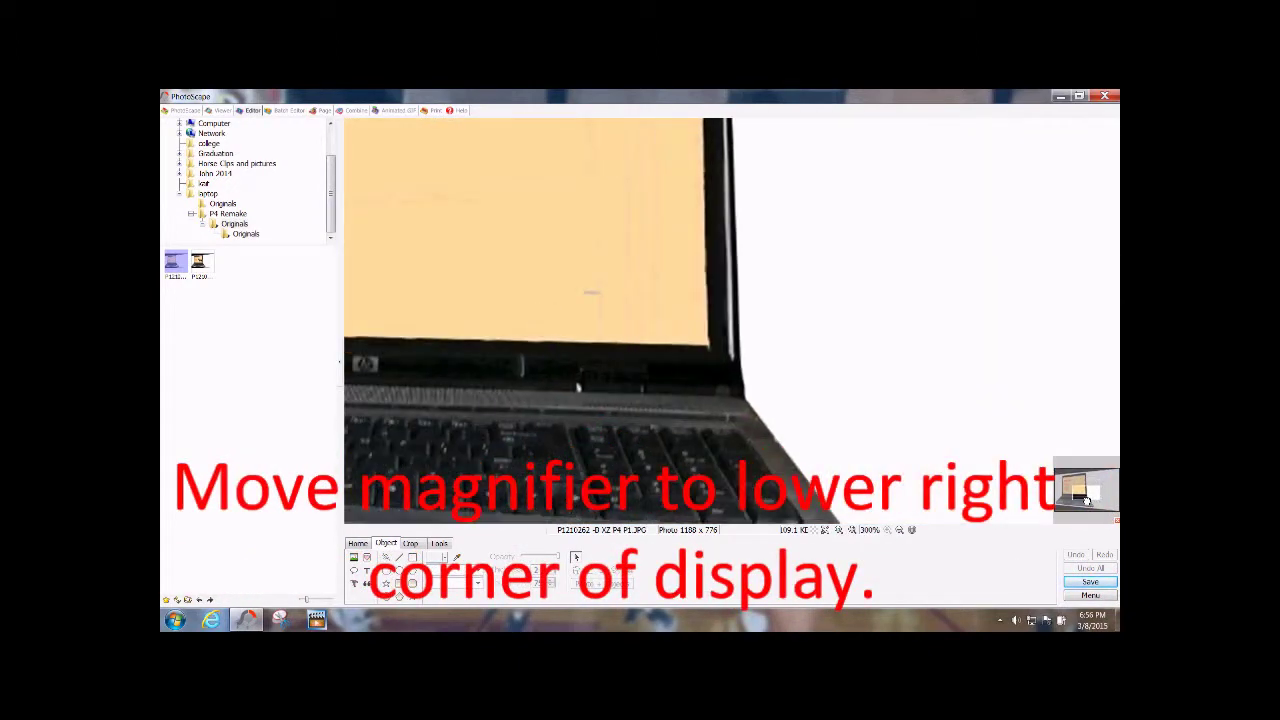
click(353, 558)
click(388, 545)
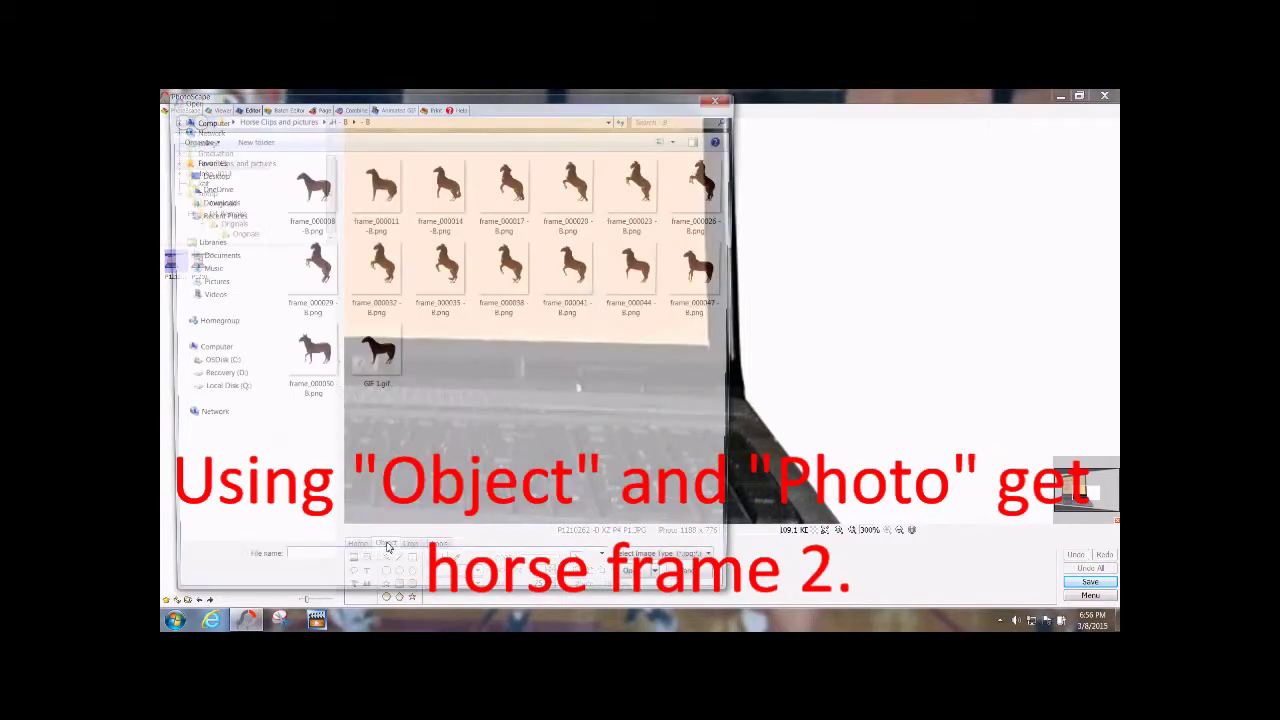
- Place frame_000011-B on the screen's bottom edge, save as P1210262 H2, reopen the plain photo
click(370, 207)
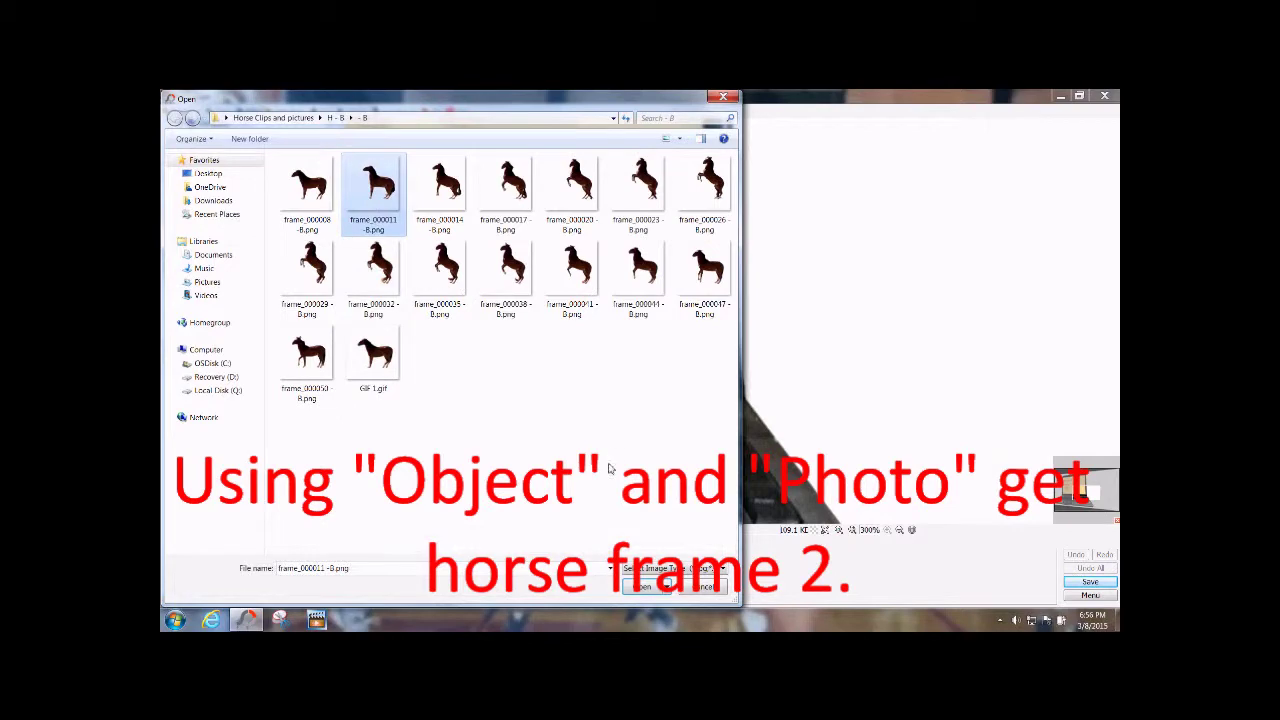
click(646, 588)
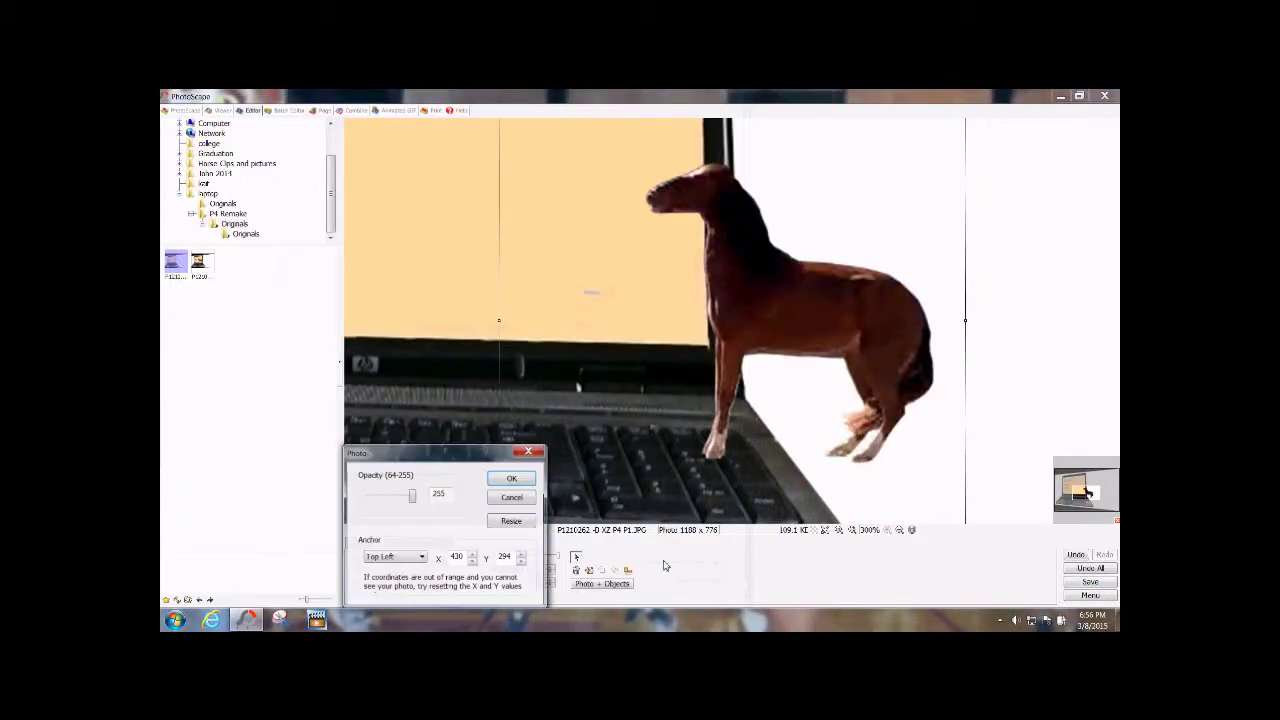
click(510, 479)
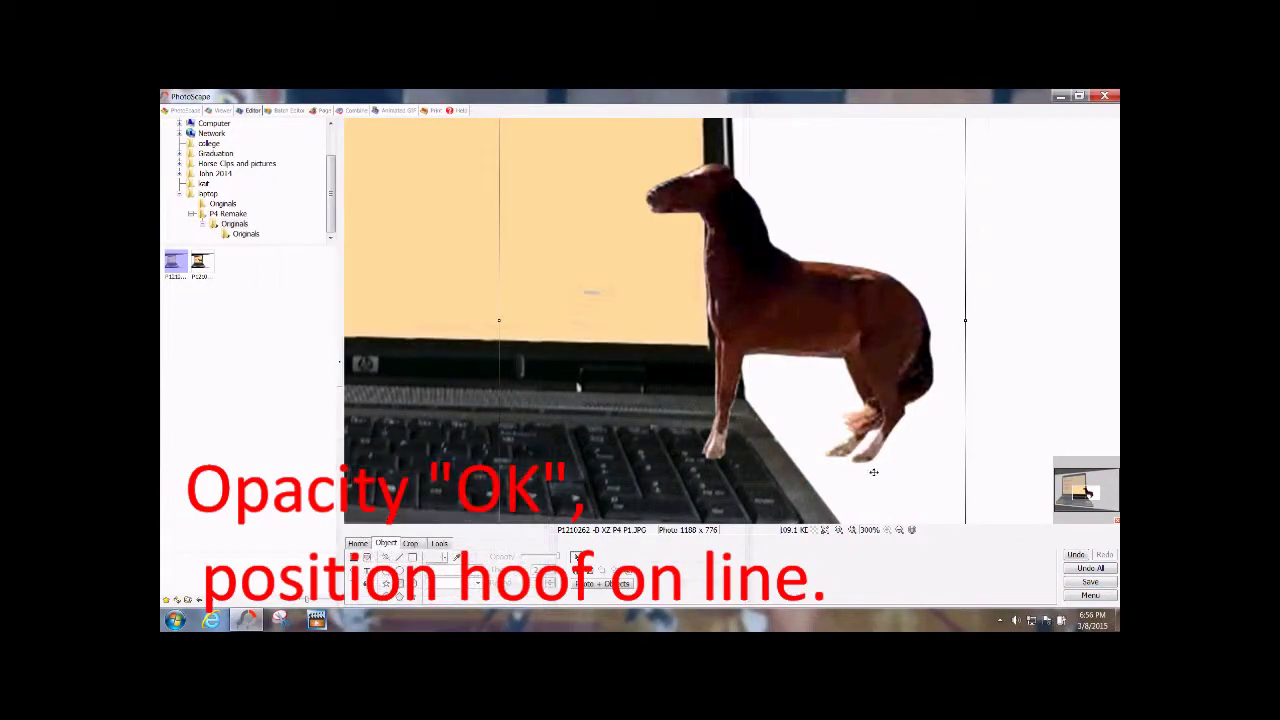
drag(874, 469, 606, 302)
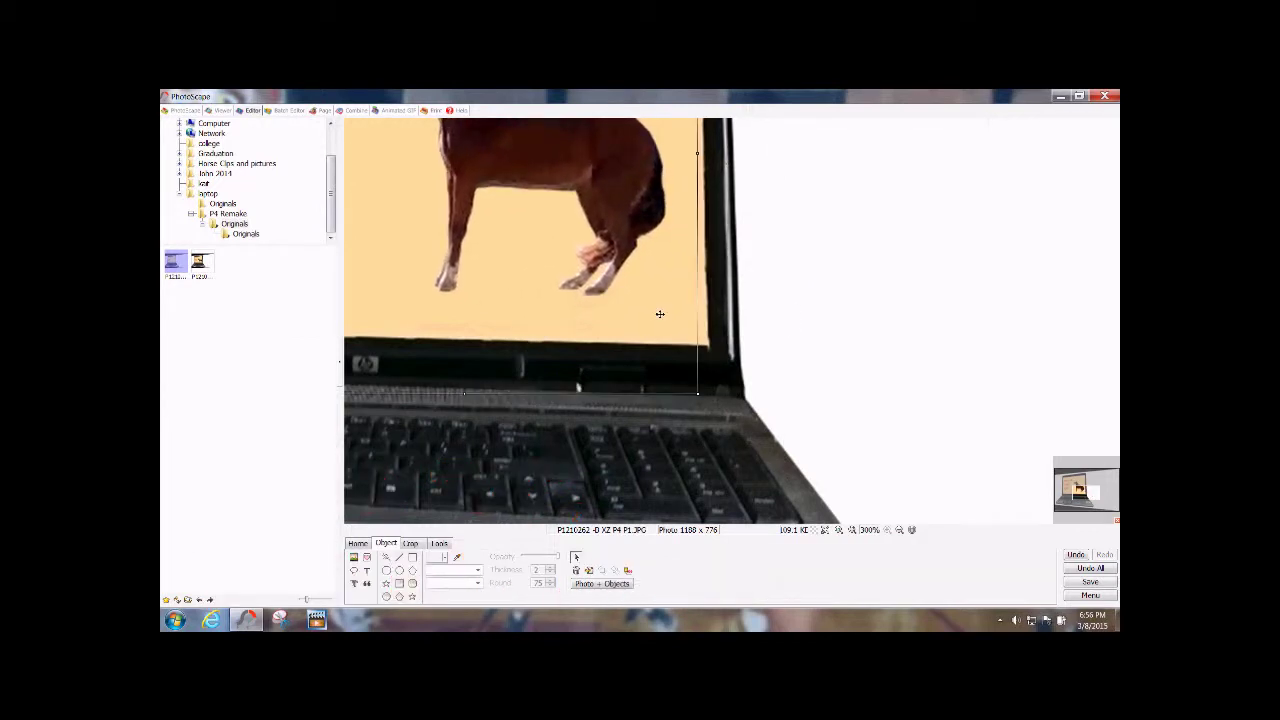
click(842, 314)
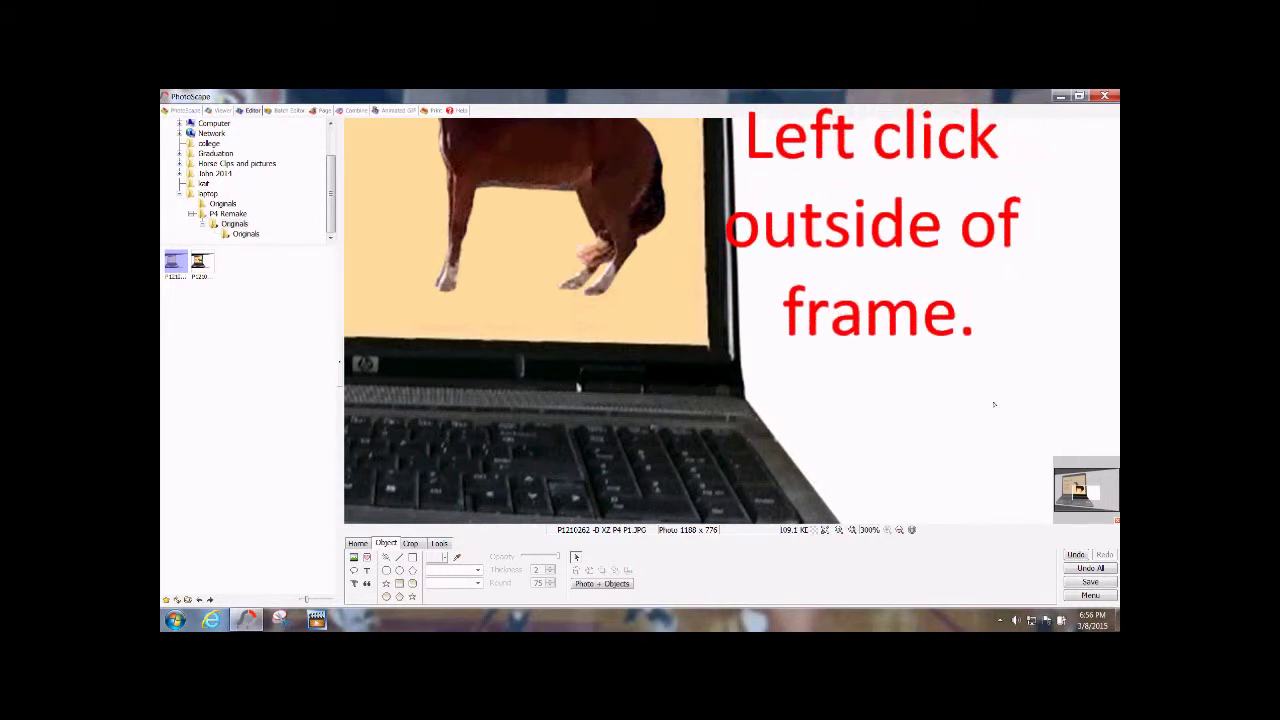
click(1088, 582)
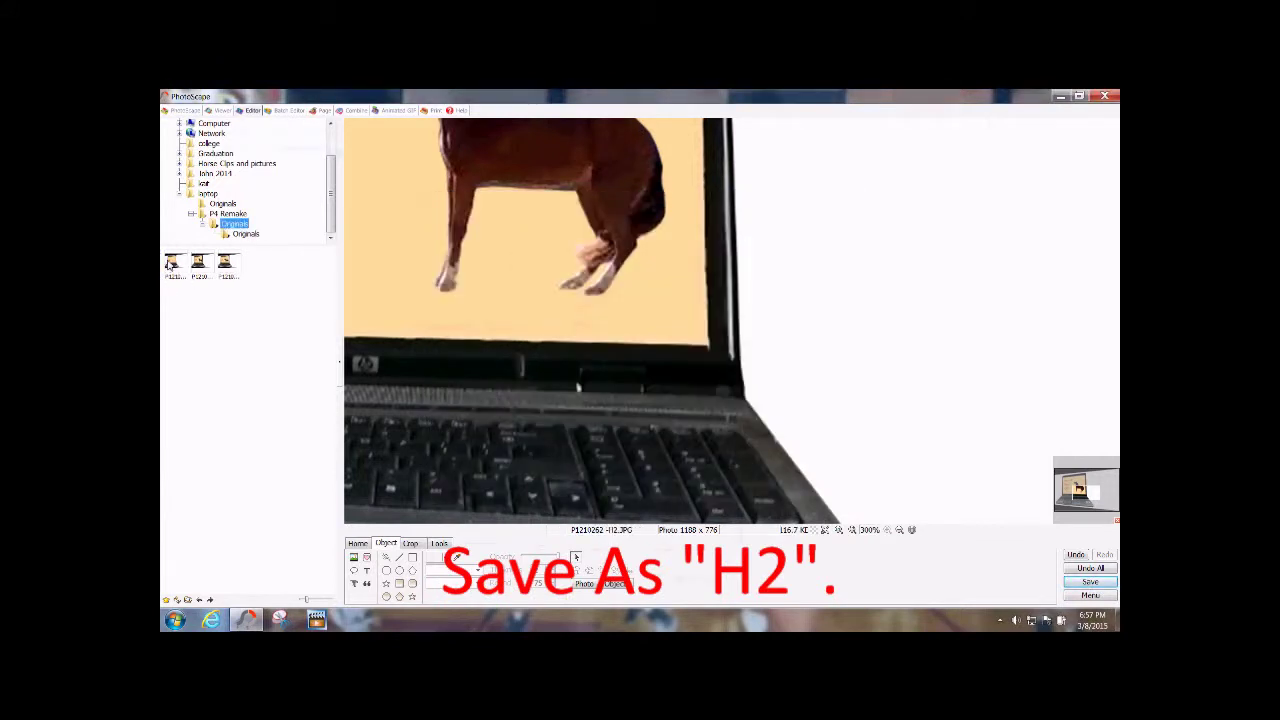
click(172, 263)
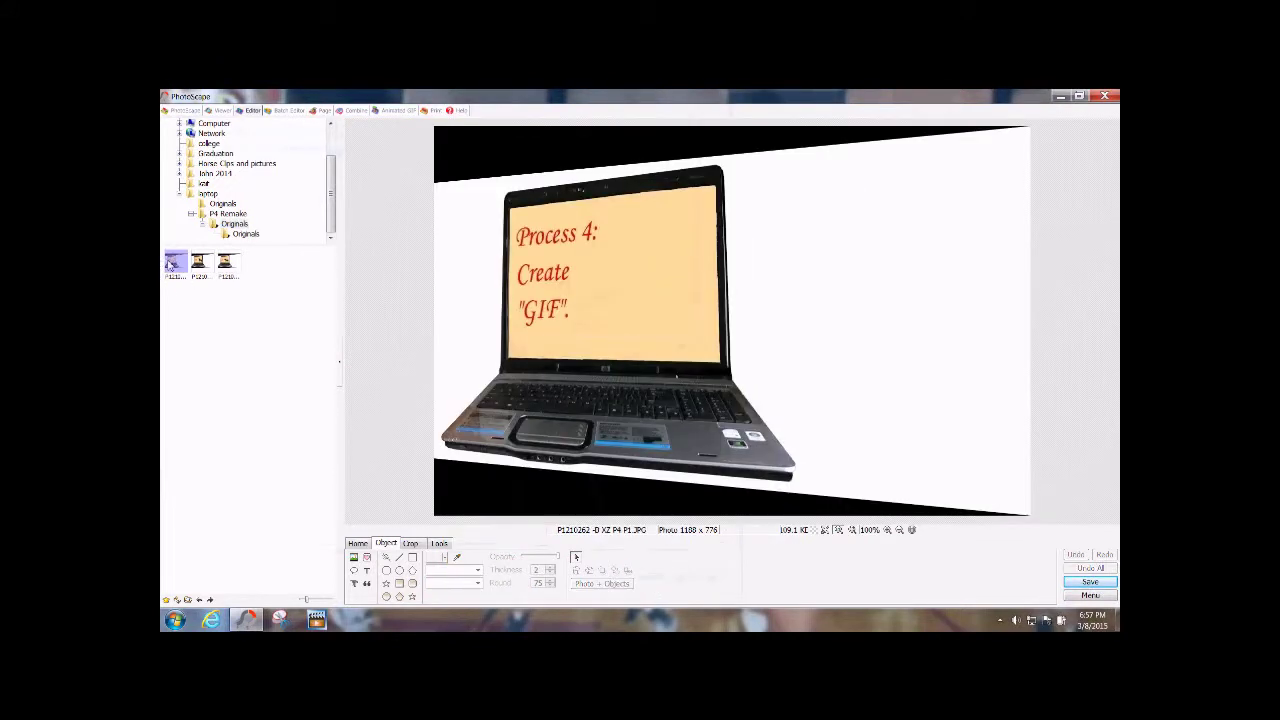
- Zoom in, place horse frame_000014-B.png on the laptop screen, and save the still
click(886, 530)
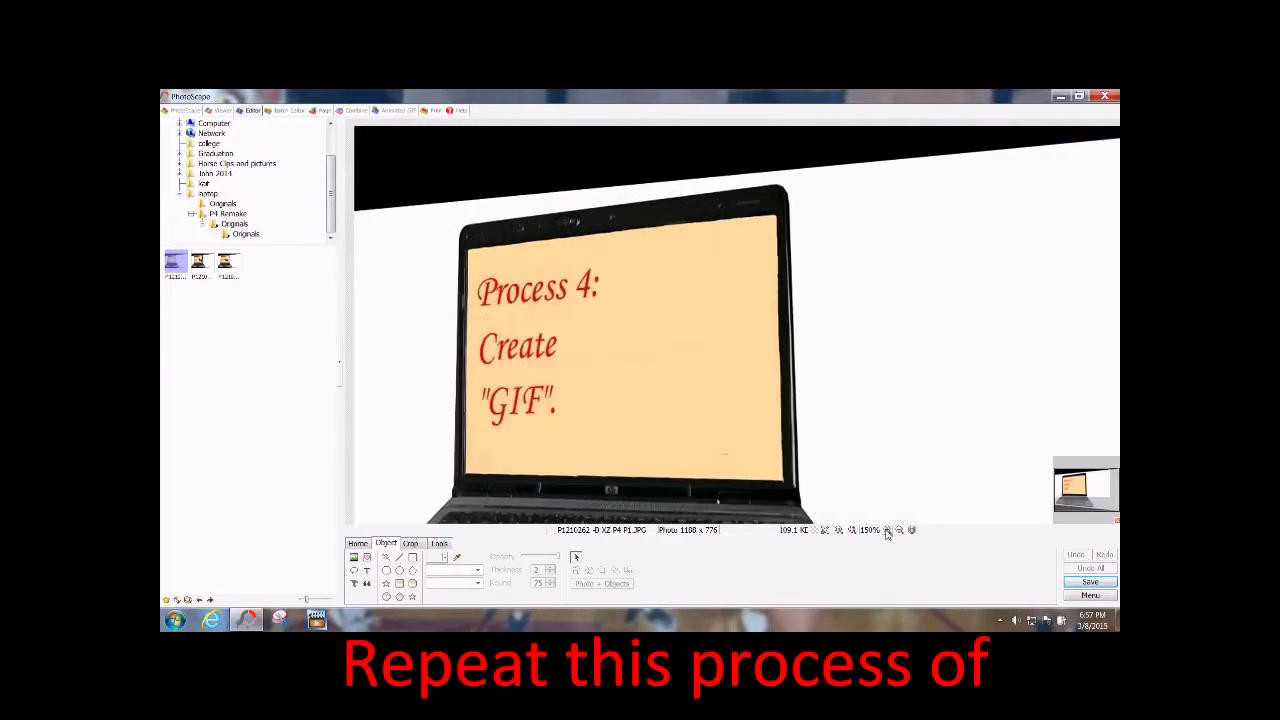
click(886, 530)
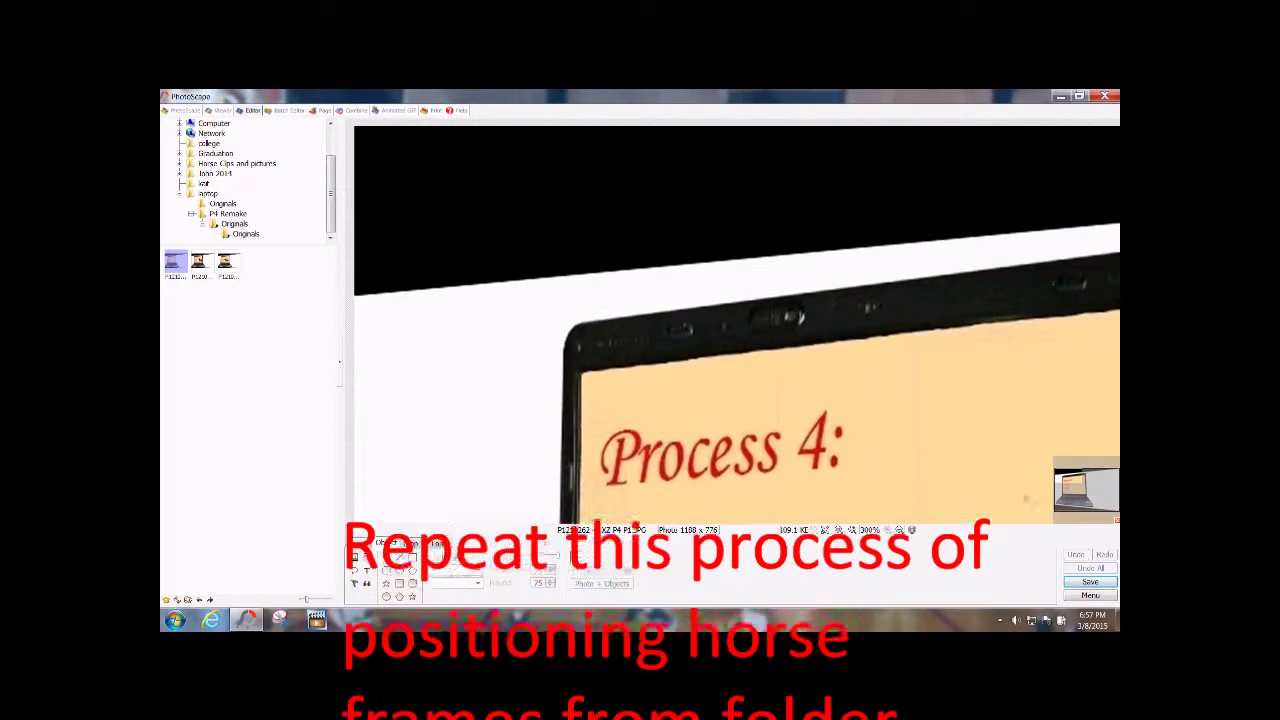
drag(1000, 510, 801, 444)
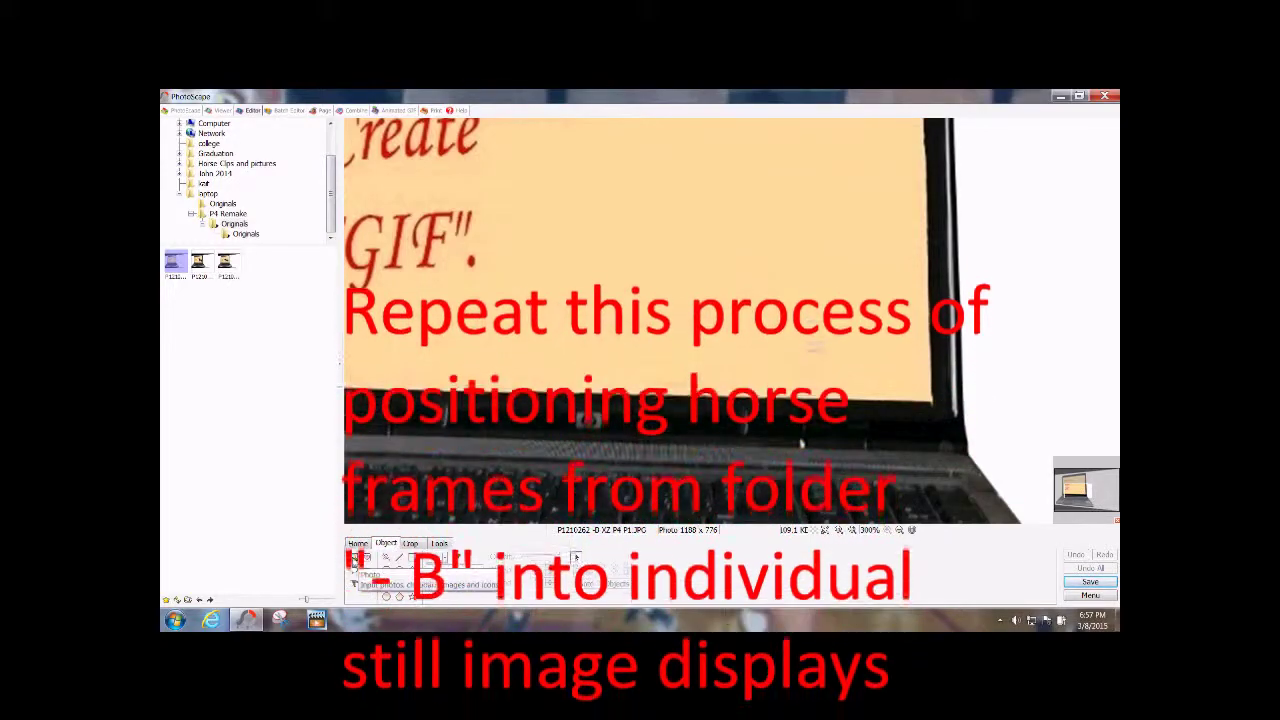
click(353, 561)
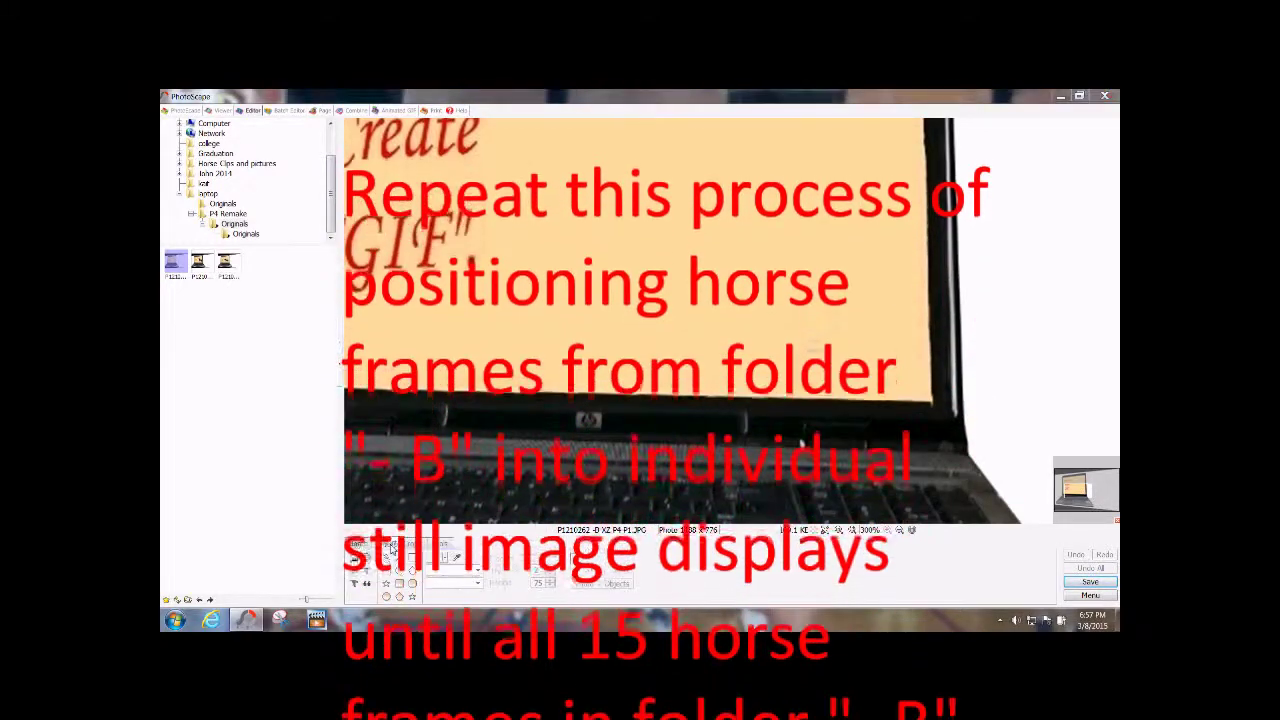
click(390, 543)
click(440, 185)
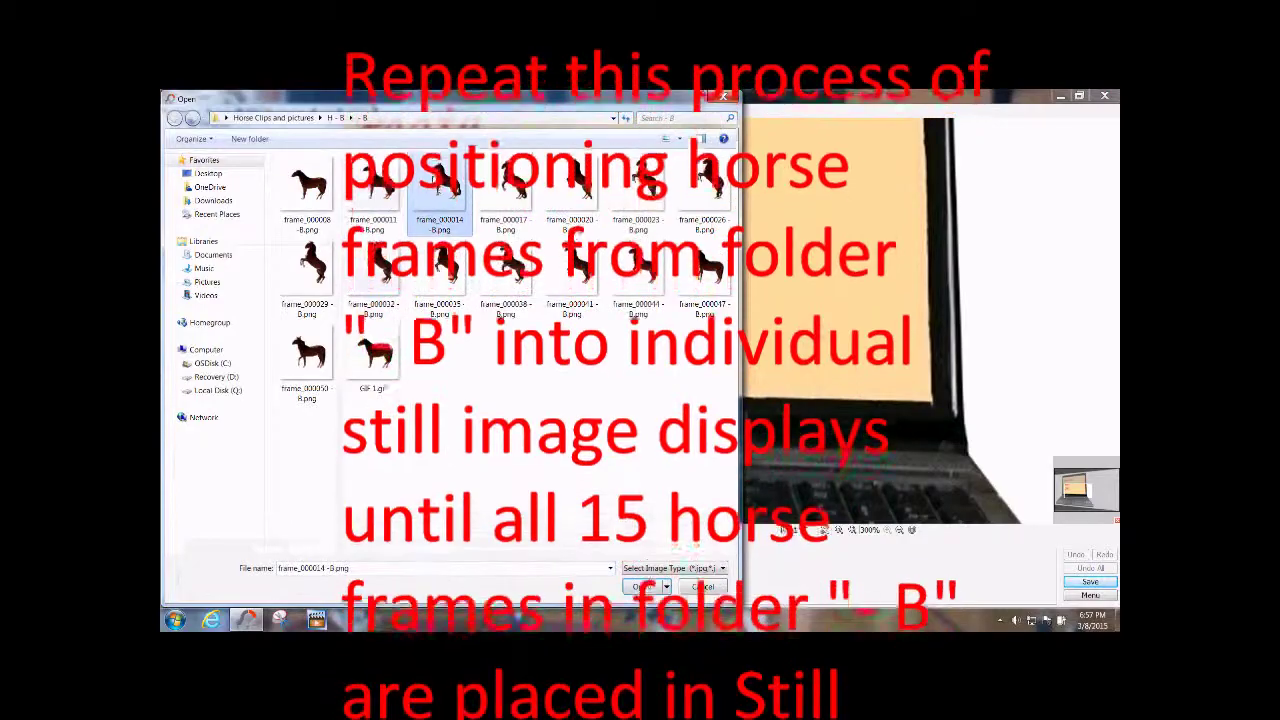
click(641, 587)
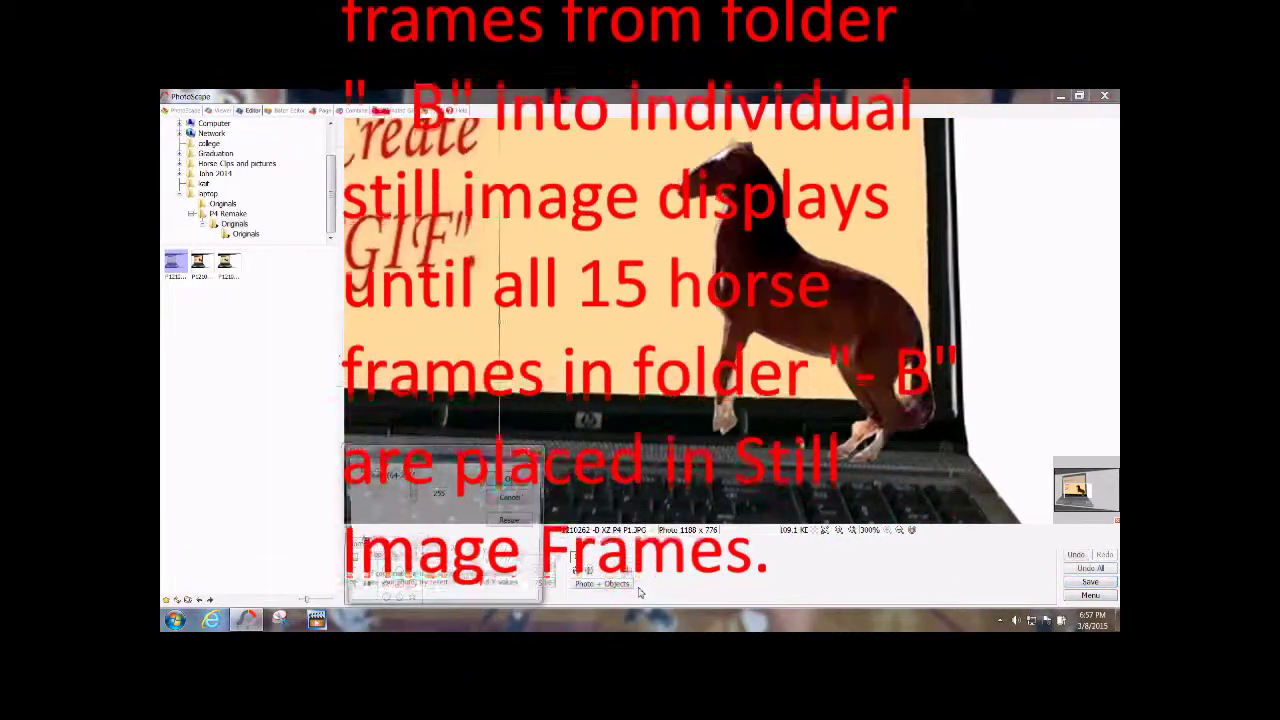
key(Return)
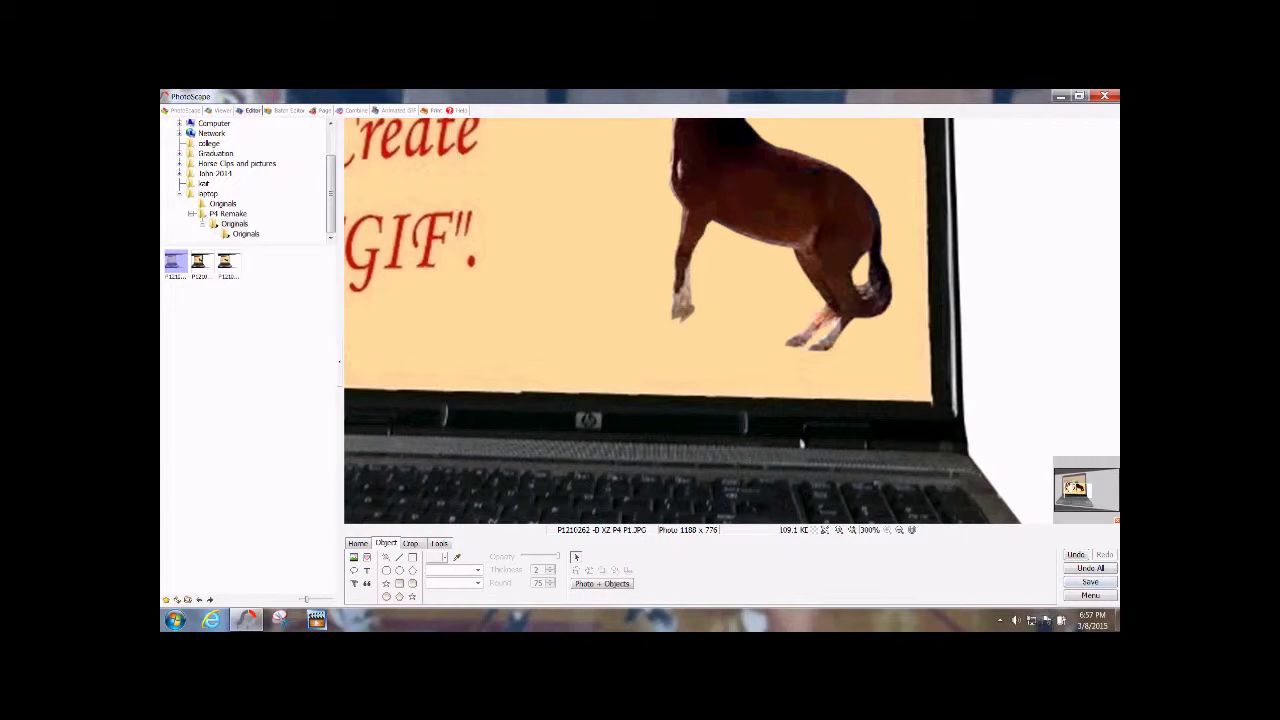
click(1088, 583)
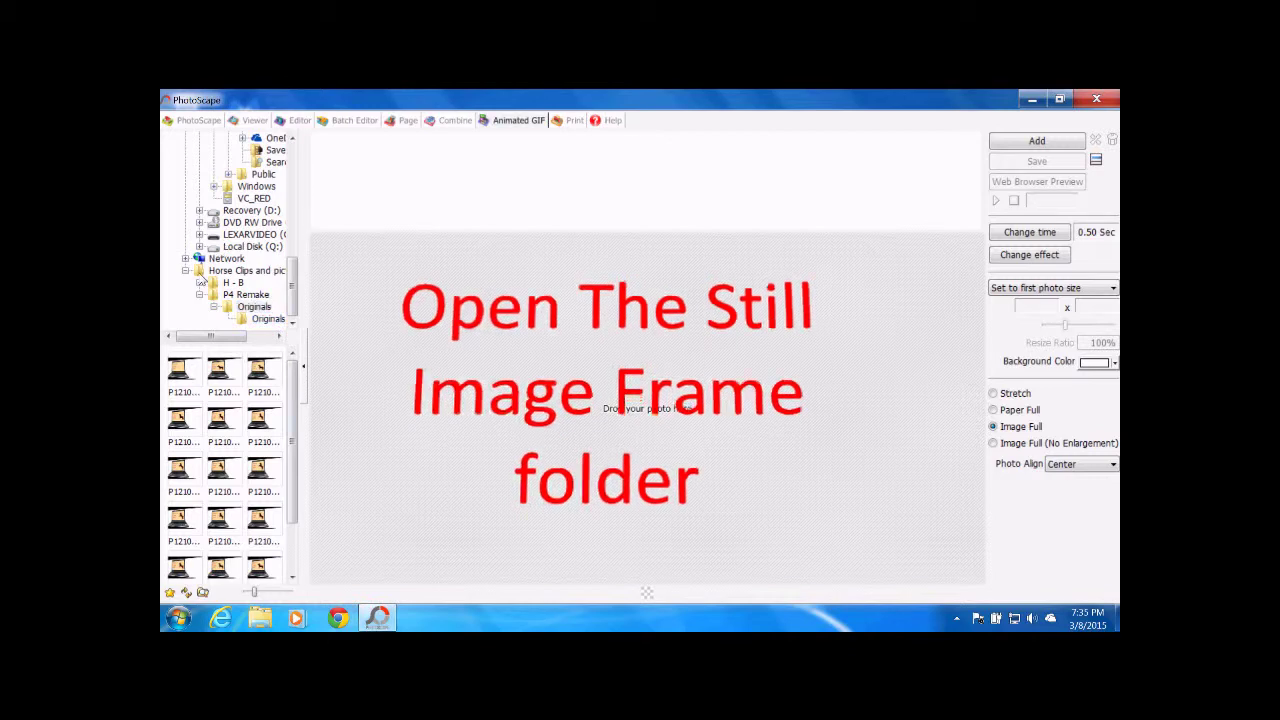
- Select all 15 laptop-and-horse stills and drag them into the Animated GIF frame strip
click(223, 370)
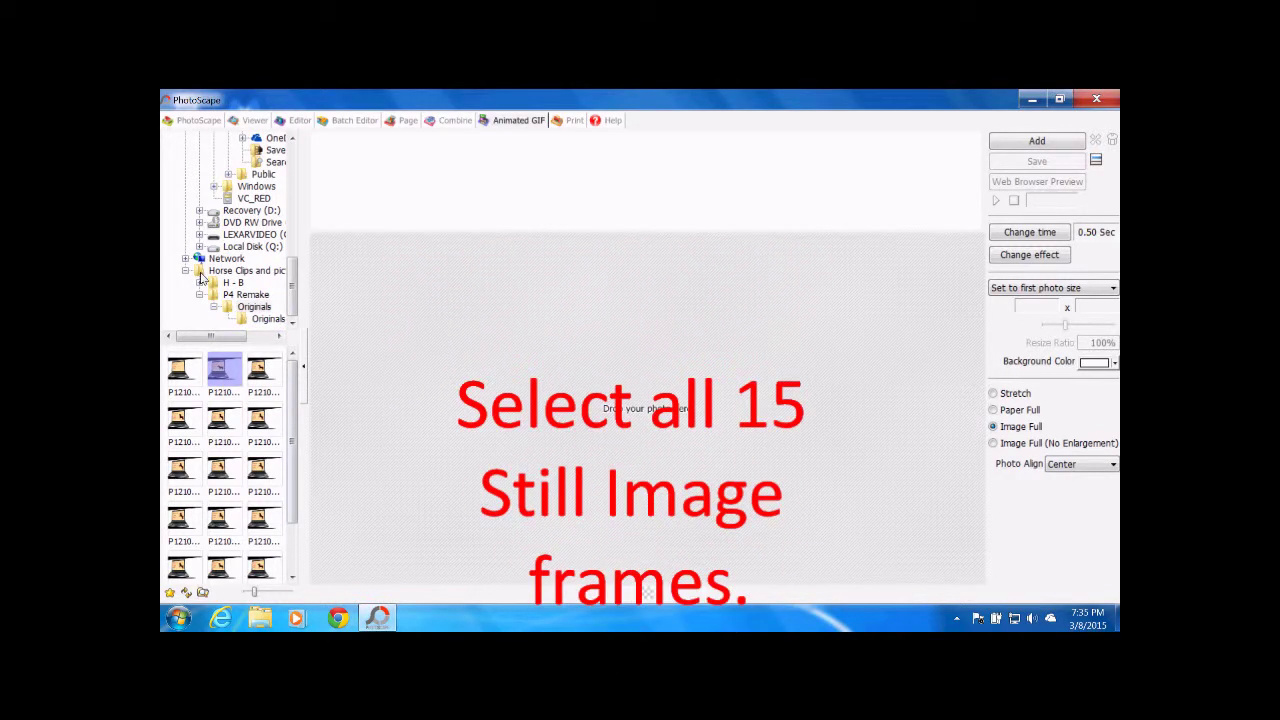
scroll(250, 360, down, 1)
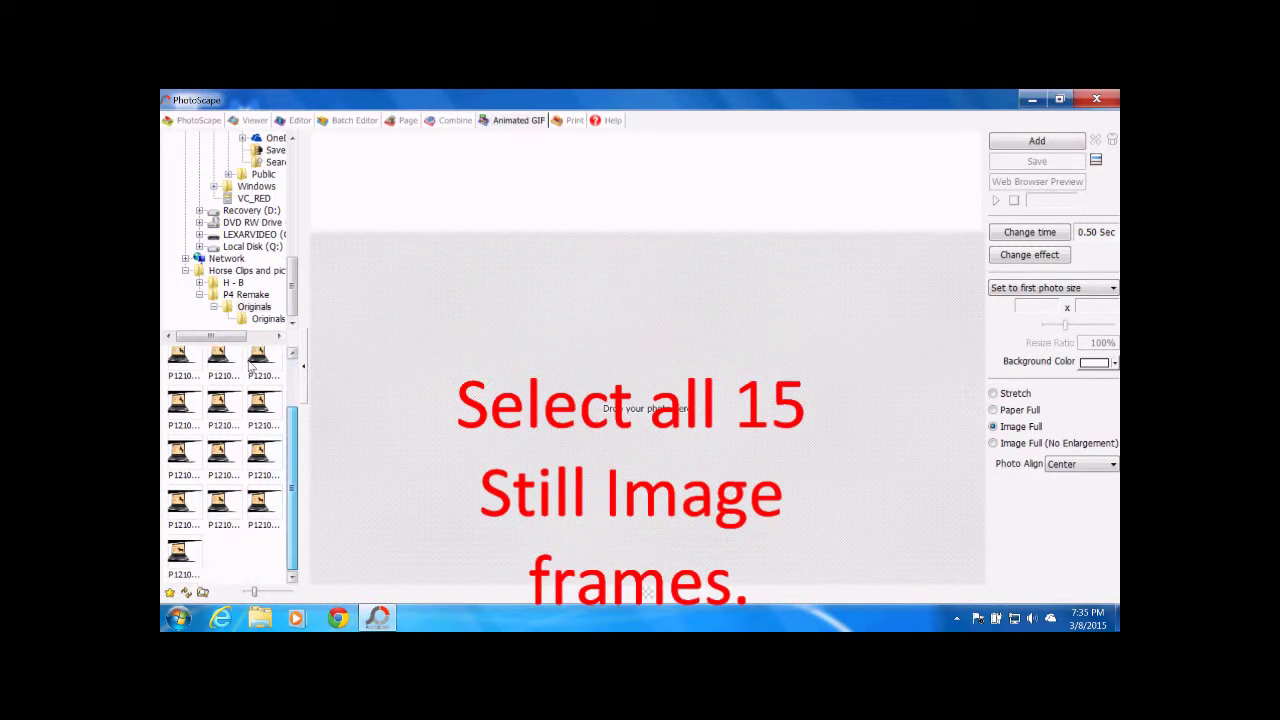
drag(250, 565, 197, 275)
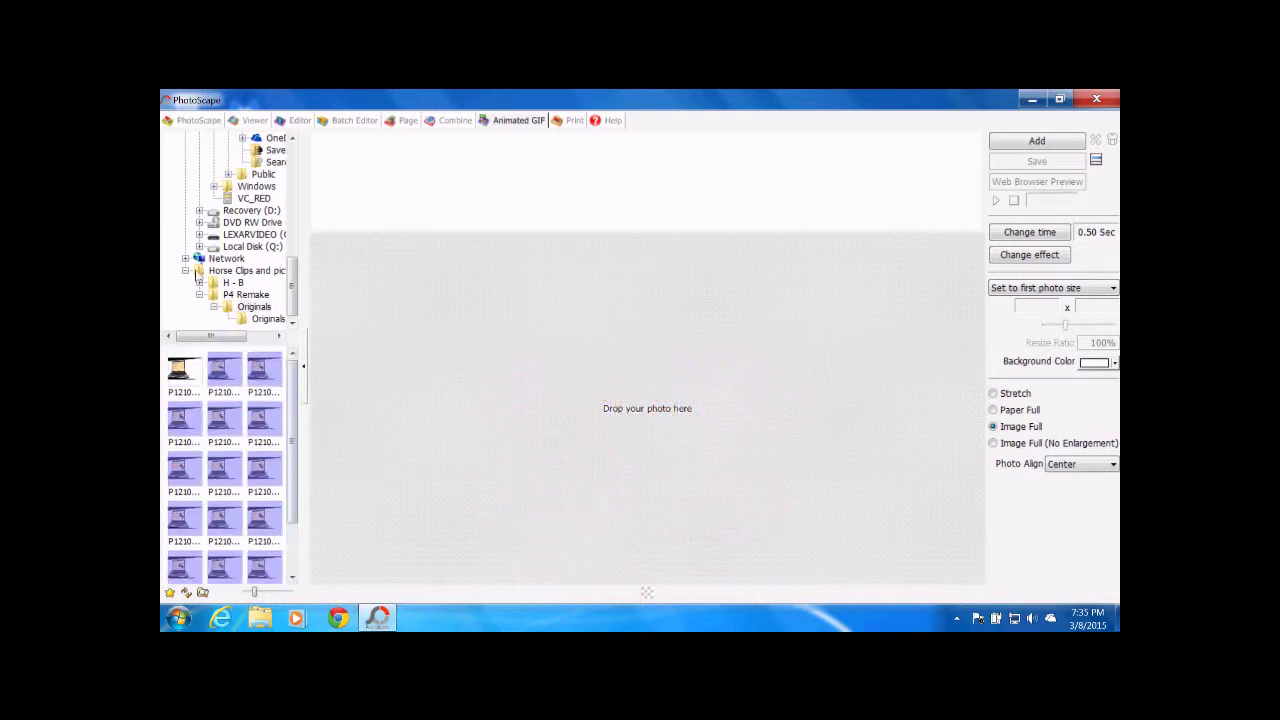
drag(361, 141, 369, 146)
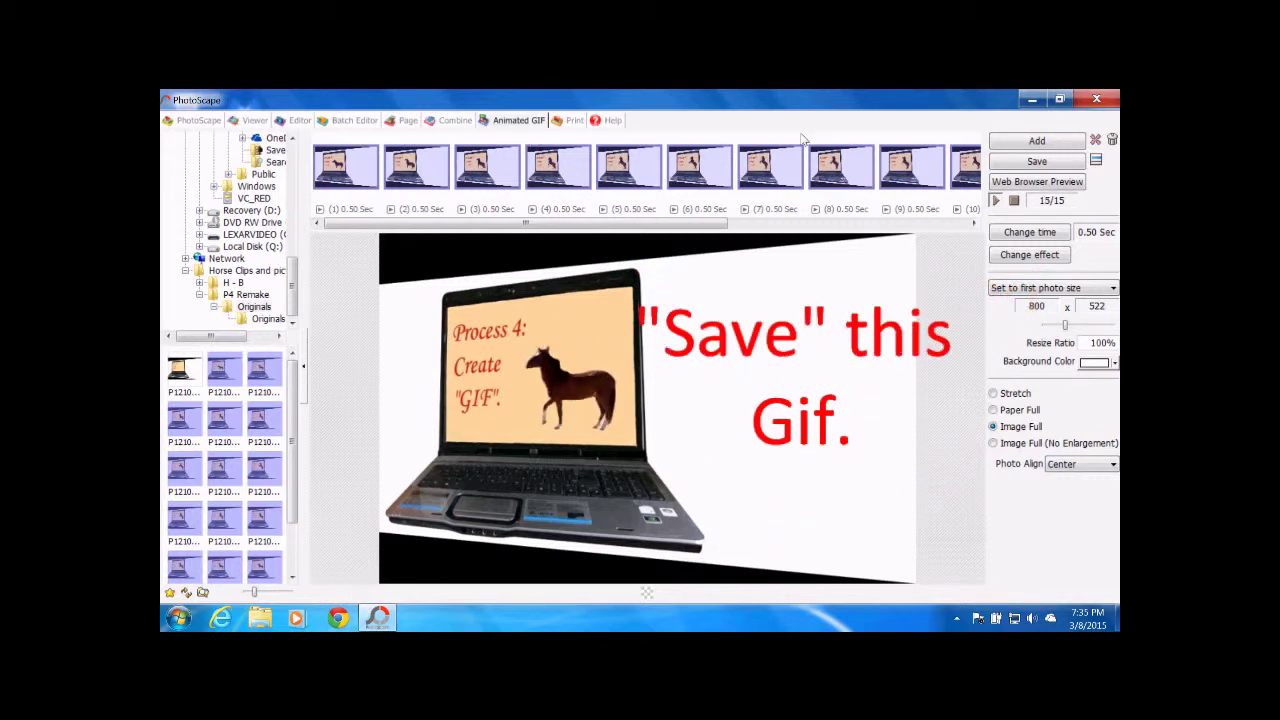
- Save the animation as Gif 2 in the Originals folder and view it in Internet Explorer
click(1037, 161)
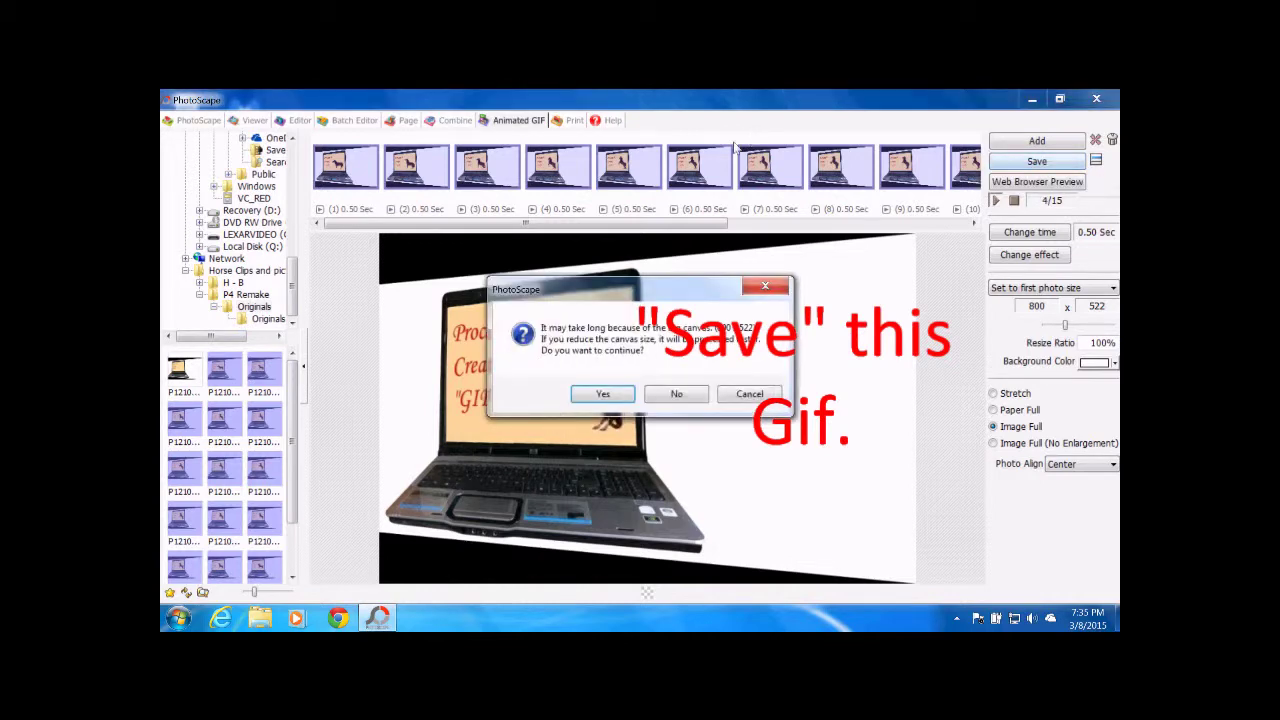
key(Return)
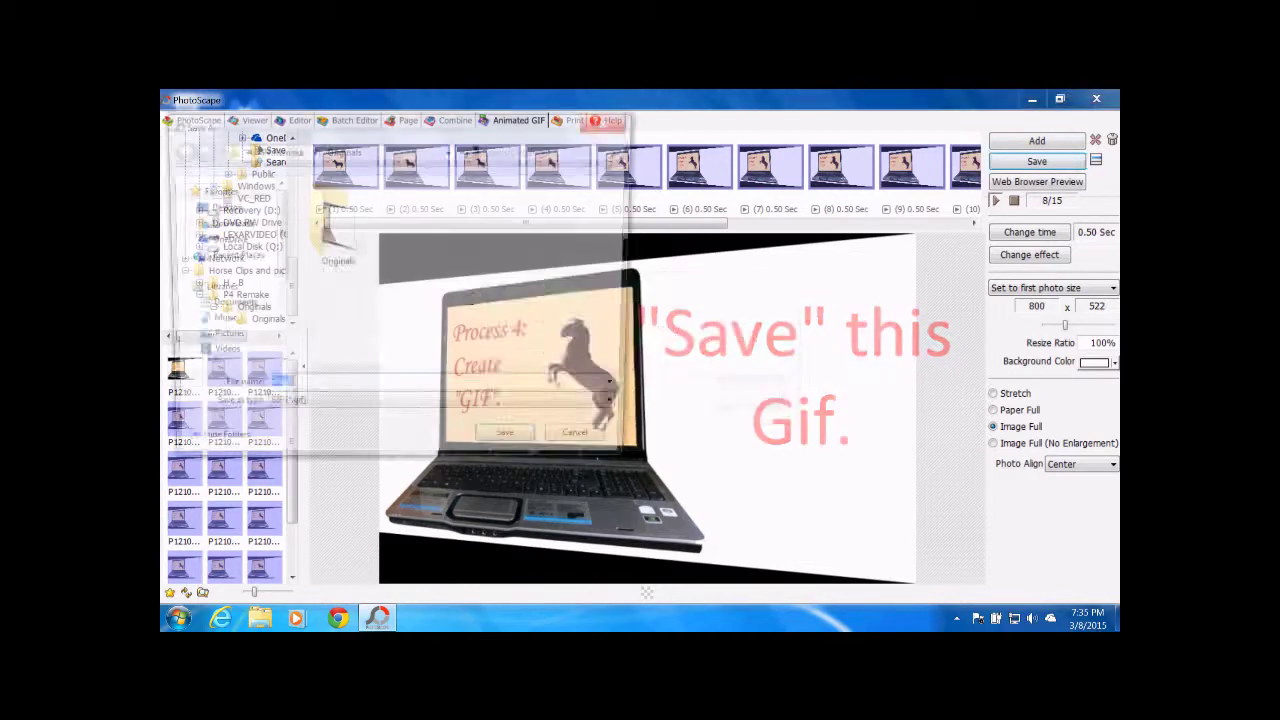
text(Gif 2)
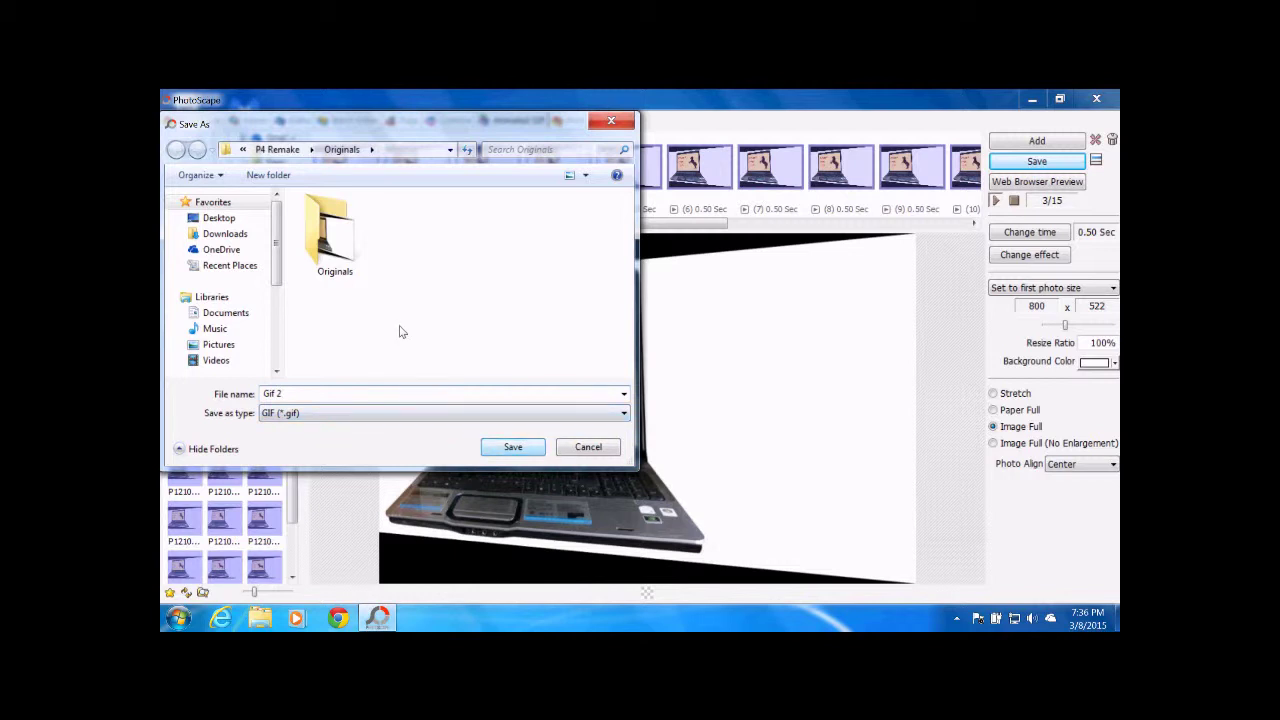
key(Return)
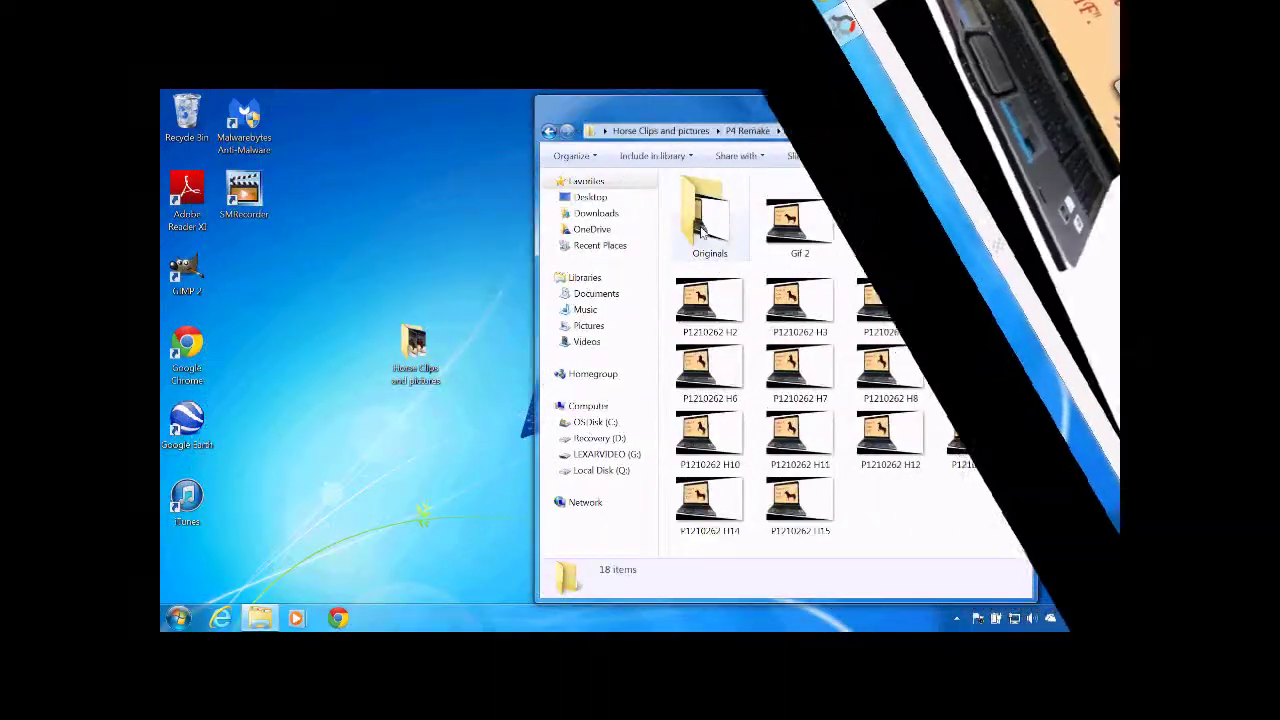
double_click(818, 233)
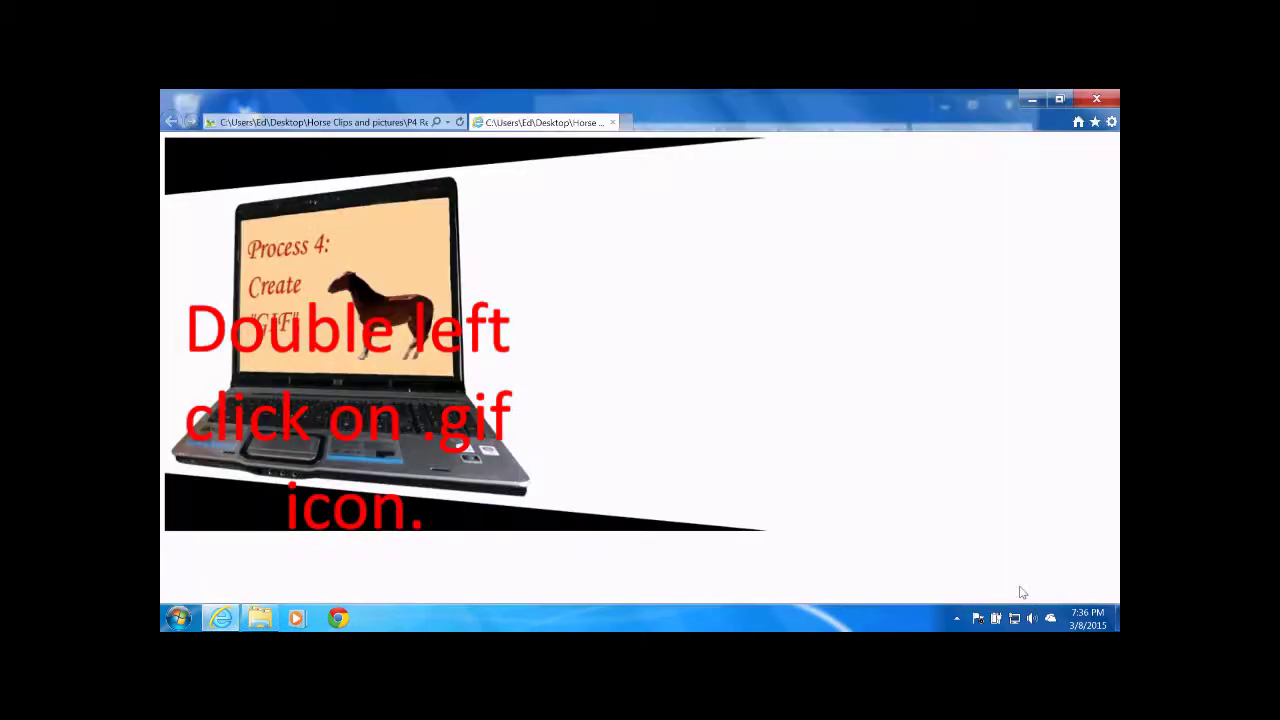